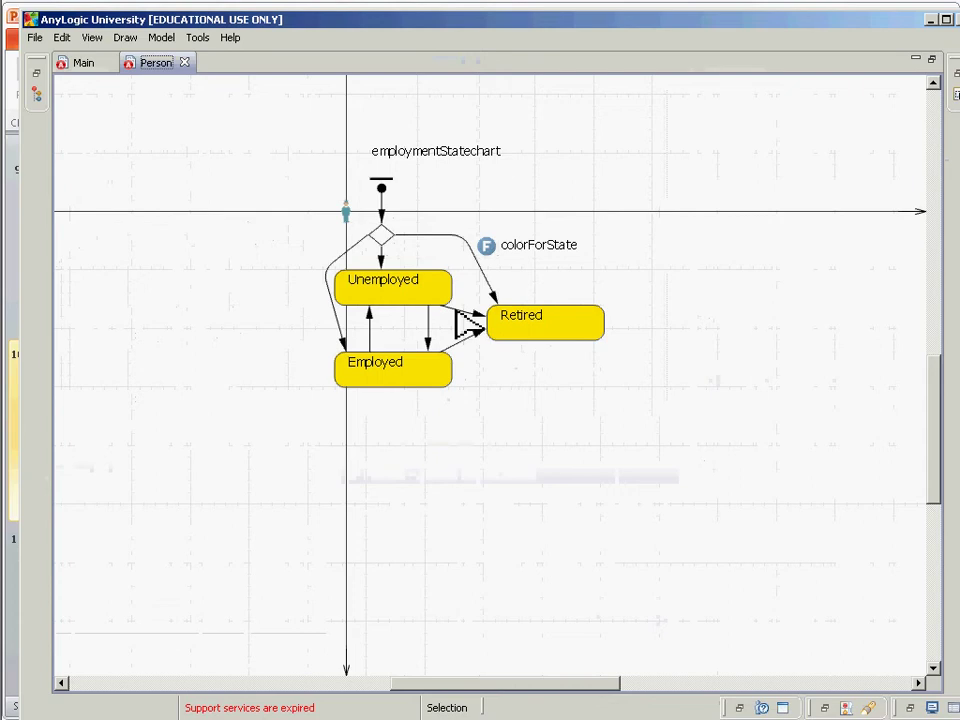
Examine the transitions that lead from the Unemployed and Employed states into the Retired state.
{"action": "left_click", "coordinate": [459, 311]}
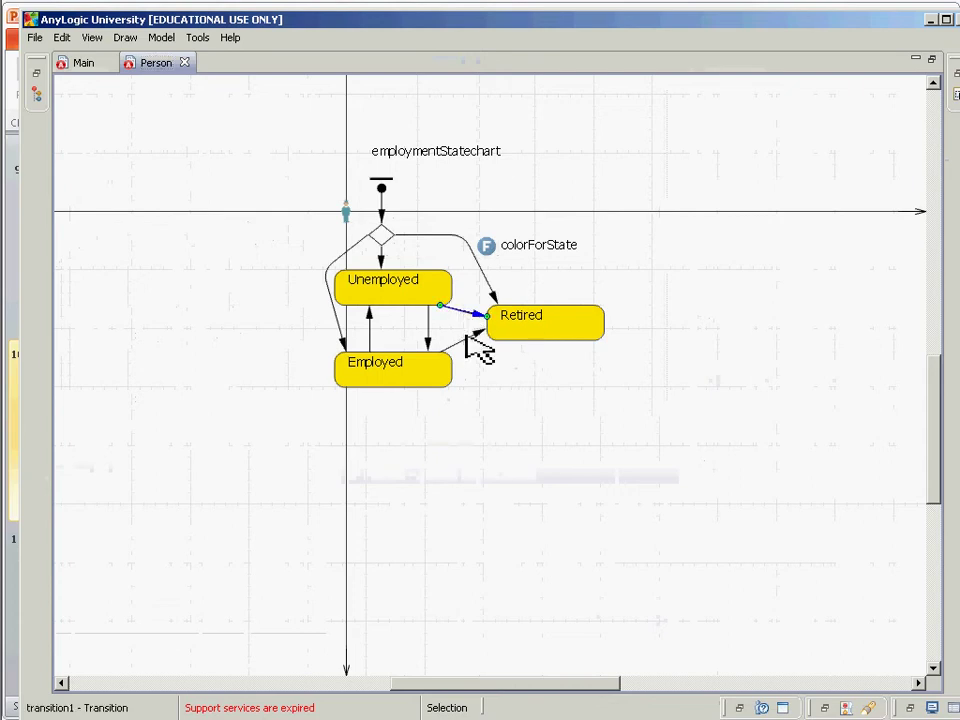
{"action": "left_click", "coordinate": [467, 342]}
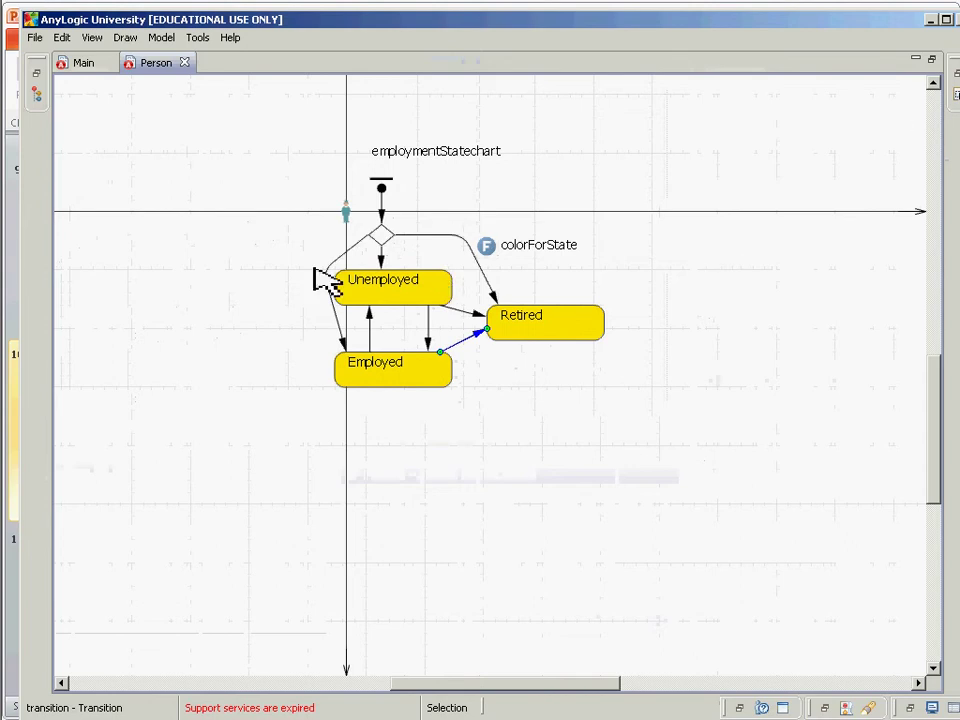
{"action": "left_click", "coordinate": [465, 316]}
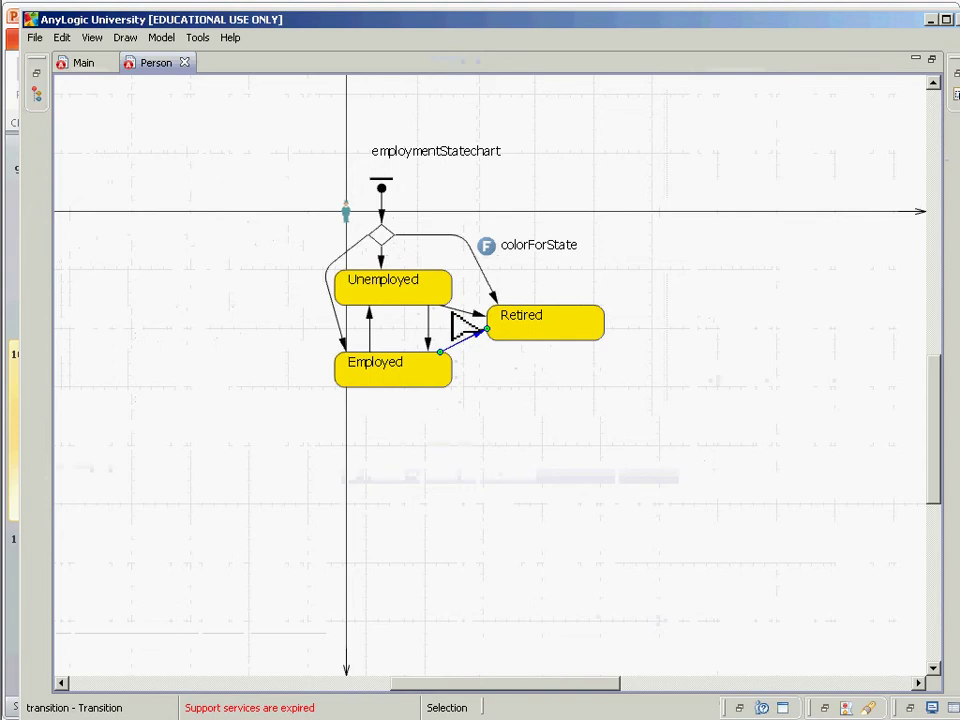
{"action": "left_click", "coordinate": [440, 305]}
{"action": "left_click", "coordinate": [487, 315]}
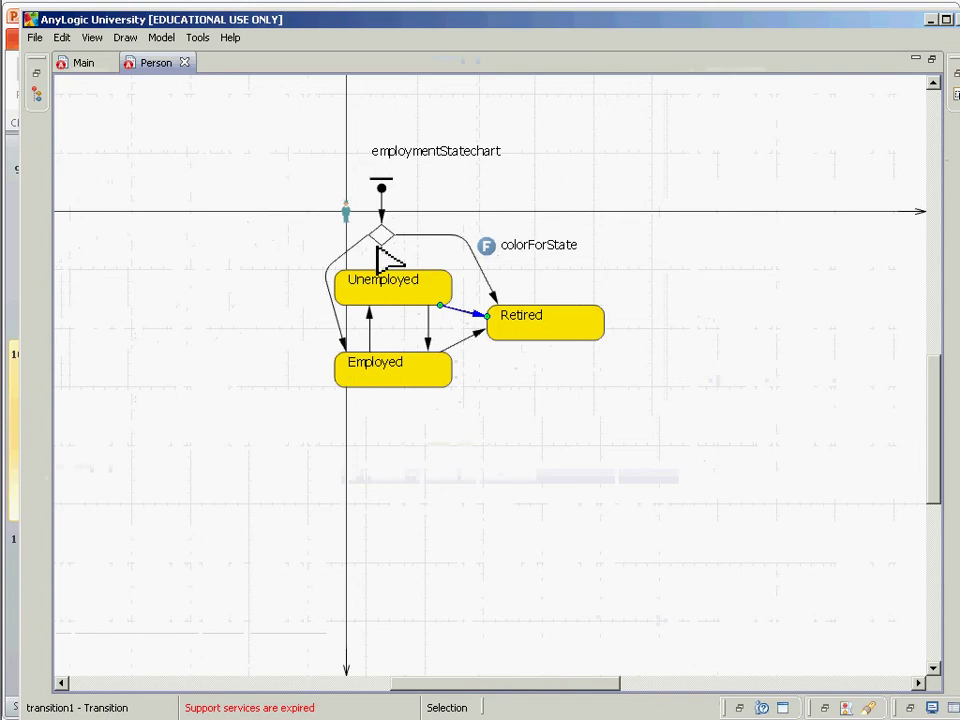
Restore the maximized Person diagram editor and add a new state below the Employed state.
{"action": "double_click", "coordinate": [140, 70]}
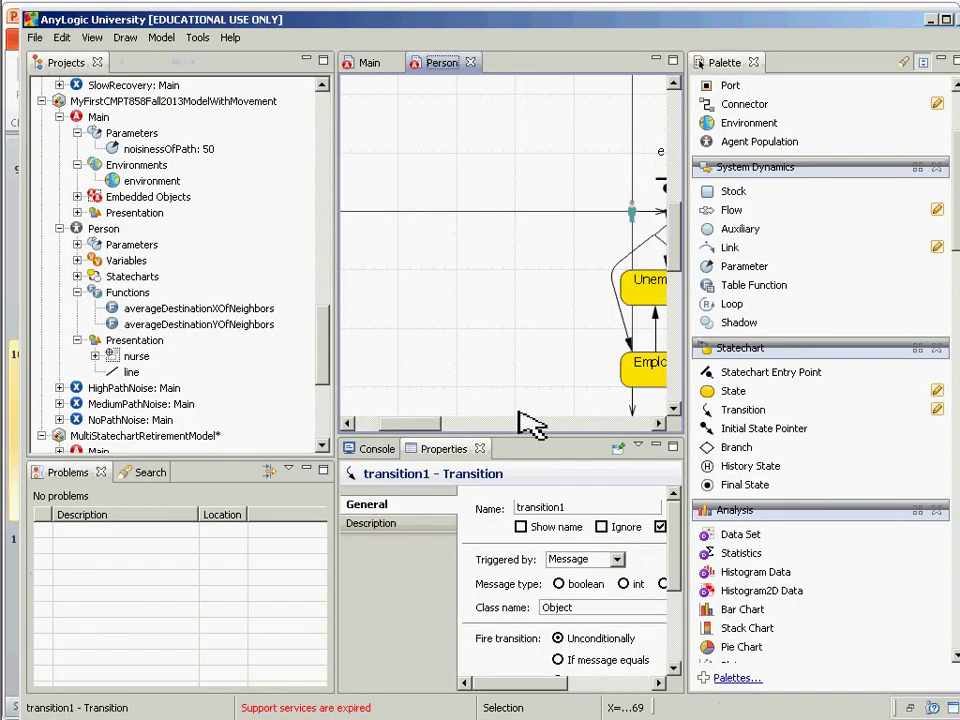
{"action": "left_click_drag", "start_coordinate": [410, 423], "coordinate": [494, 437]}
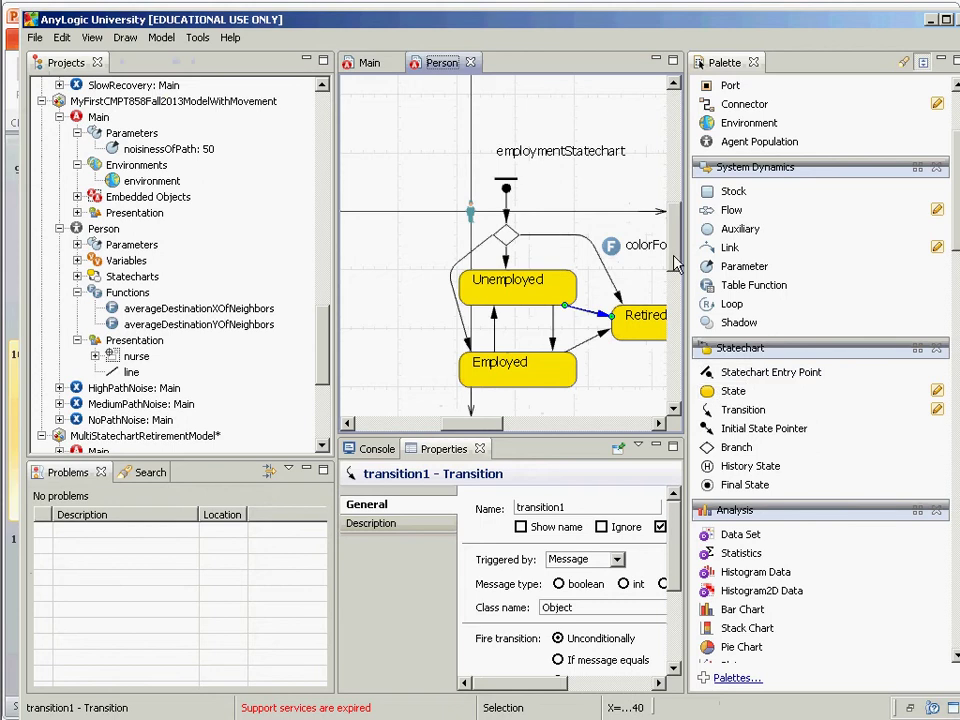
{"action": "scroll", "coordinate": [675, 262], "scroll_direction": "down", "scroll_amount": 3}
{"action": "left_click_drag", "start_coordinate": [733, 391], "coordinate": [405, 328]}
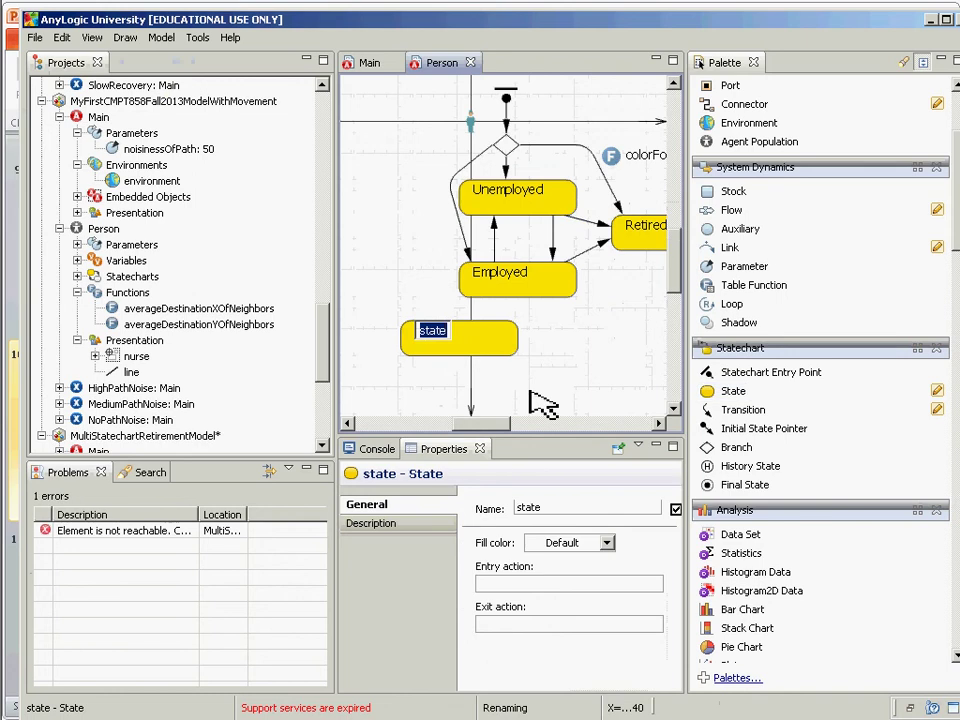
{"action": "type", "text": "seeking"}
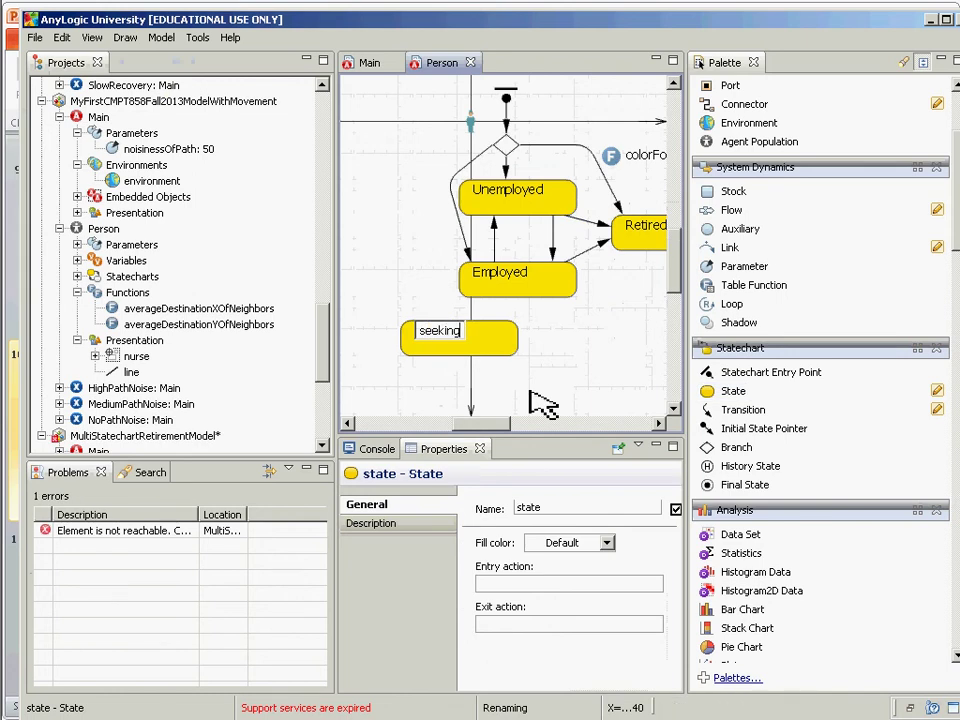
{"action": "key", "text": "BackSpace"}
{"action": "key", "text": "BackSpace"}
{"action": "key", "text": "BackSpace"}
{"action": "key", "text": "BackSpace"}
{"action": "key", "text": "BackSpace"}
{"action": "key", "text": "BackSpace"}
{"action": "key", "text": "BackSpace"}
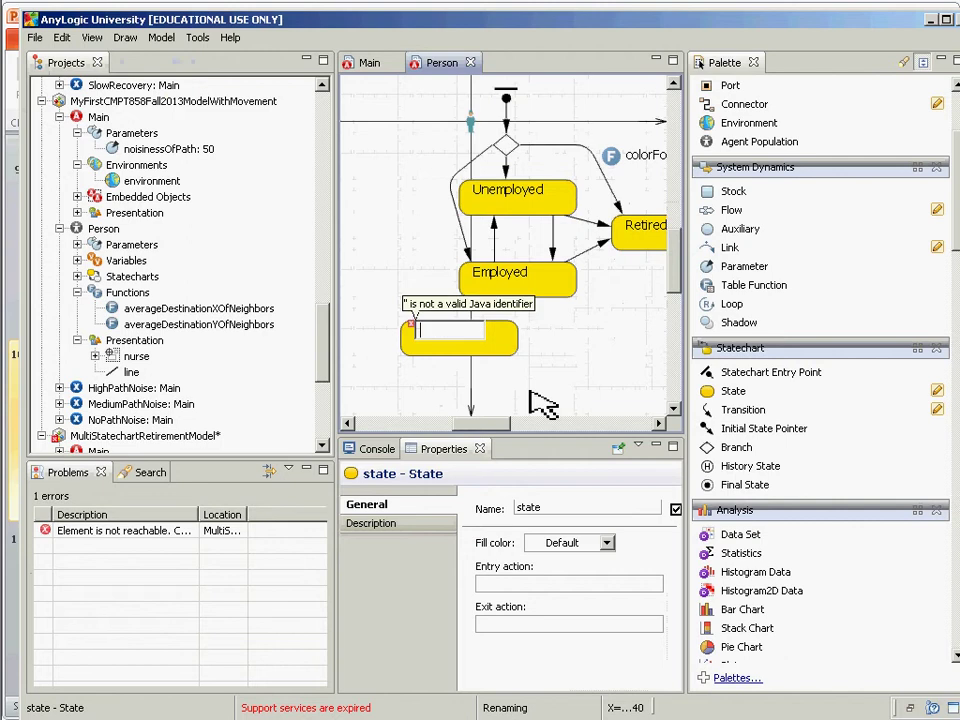
Name the new state employable and enlarge it so it can hold two other states.
{"action": "type", "text": "emplo"}
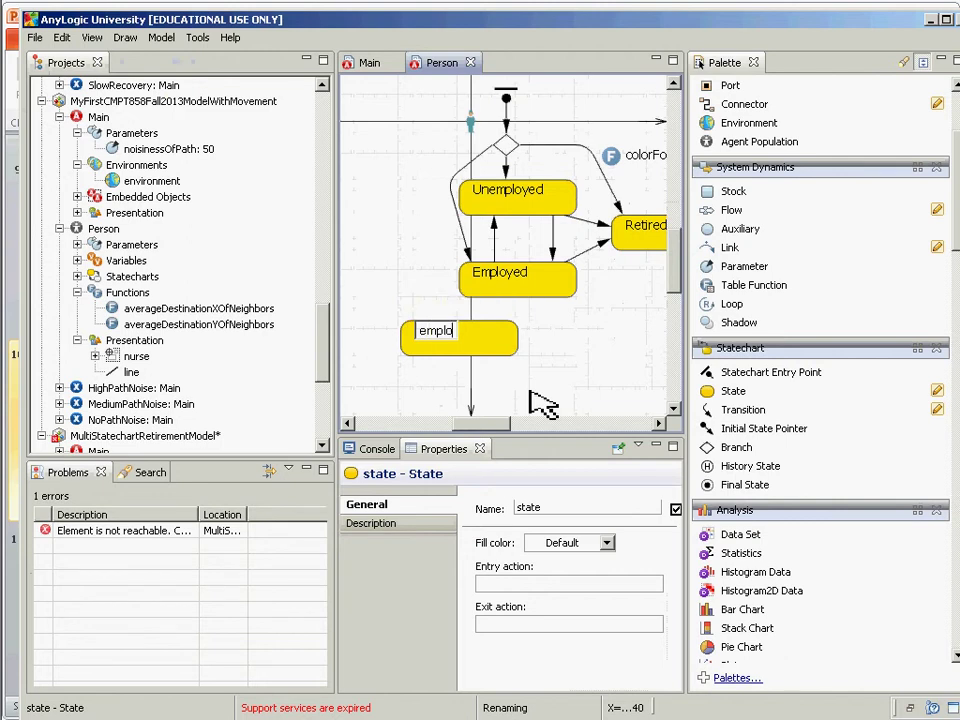
{"action": "type", "text": "yable"}
{"action": "key", "text": "Return"}
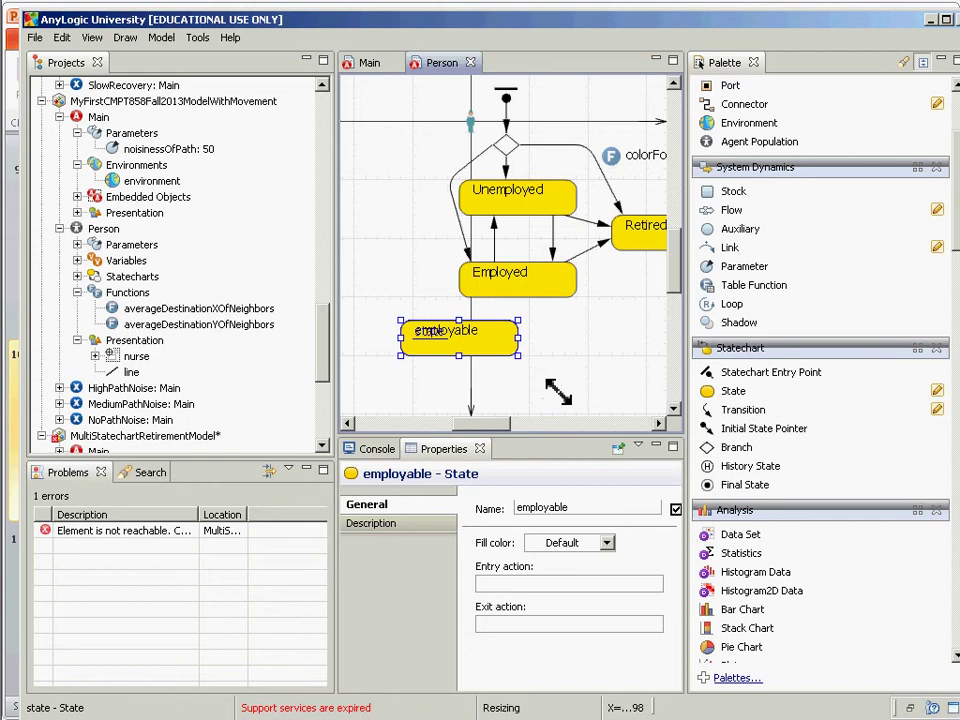
{"action": "left_click_drag", "start_coordinate": [558, 392], "coordinate": [641, 481]}
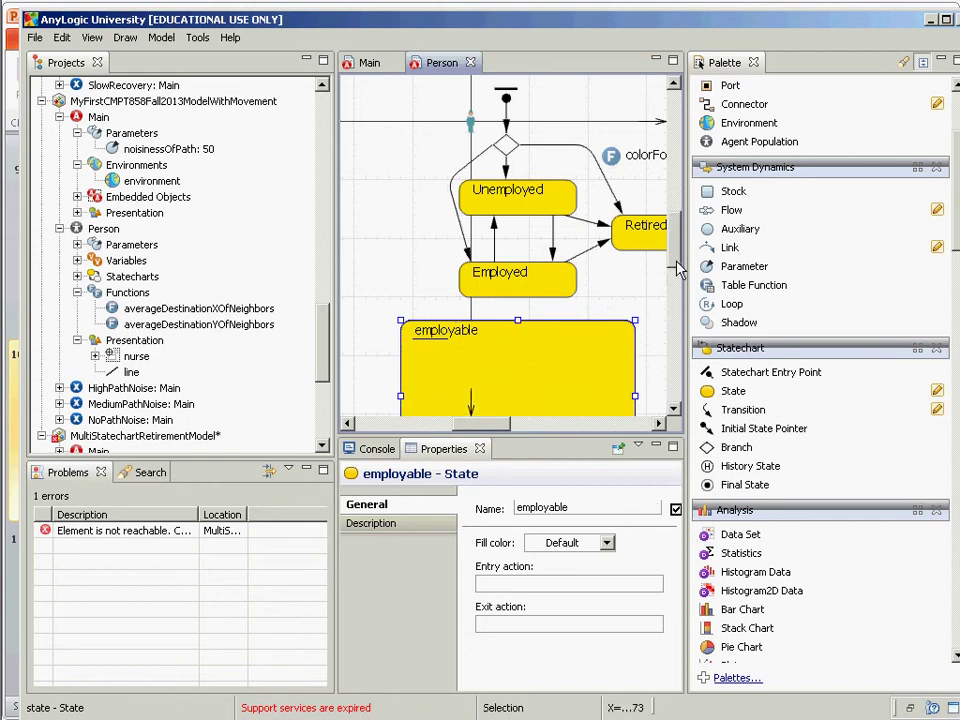
Try placing the employable state around the Unemployed and Employed states, and move it back below them.
{"action": "left_click_drag", "start_coordinate": [677, 266], "coordinate": [678, 296]}
{"action": "left_click_drag", "start_coordinate": [537, 361], "coordinate": [503, 222]}
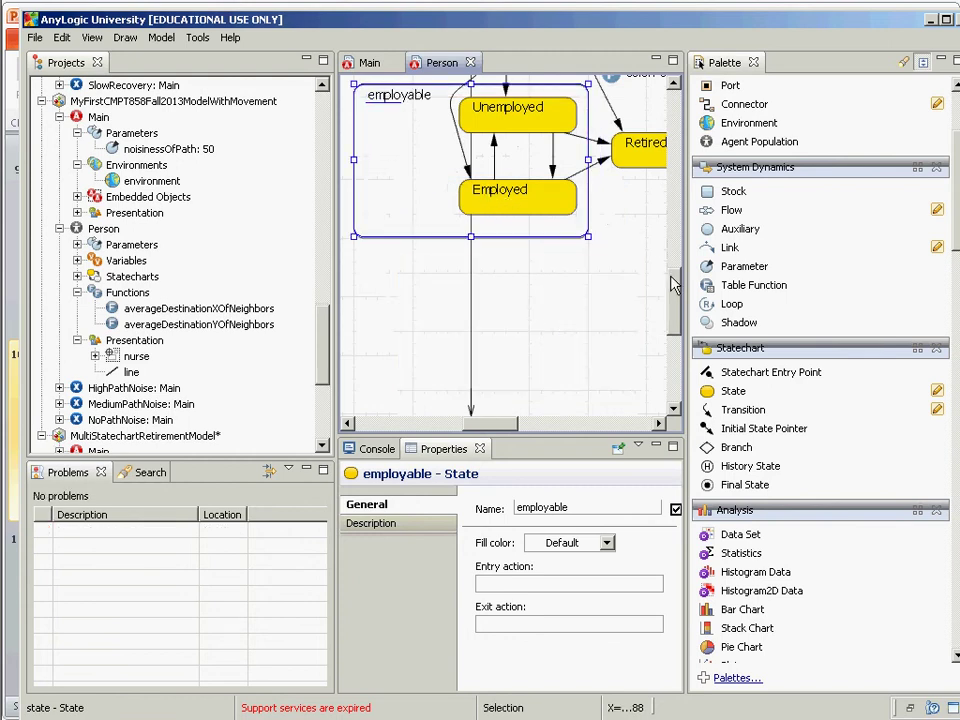
{"action": "left_click_drag", "start_coordinate": [677, 273], "coordinate": [671, 257]}
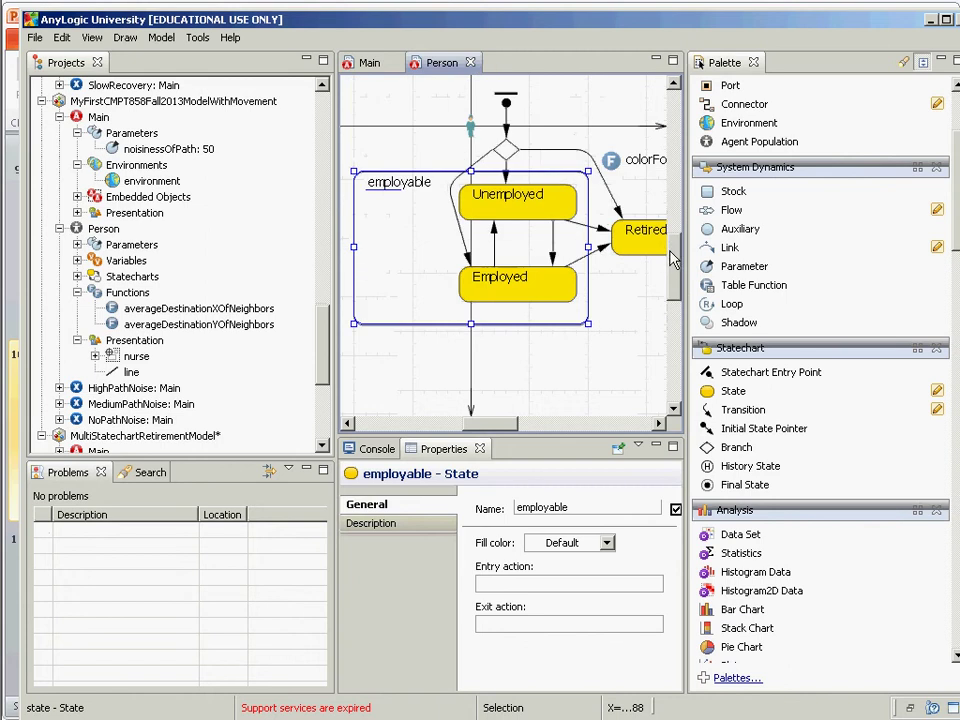
{"action": "left_click", "coordinate": [432, 255]}
{"action": "left_click", "coordinate": [517, 304]}
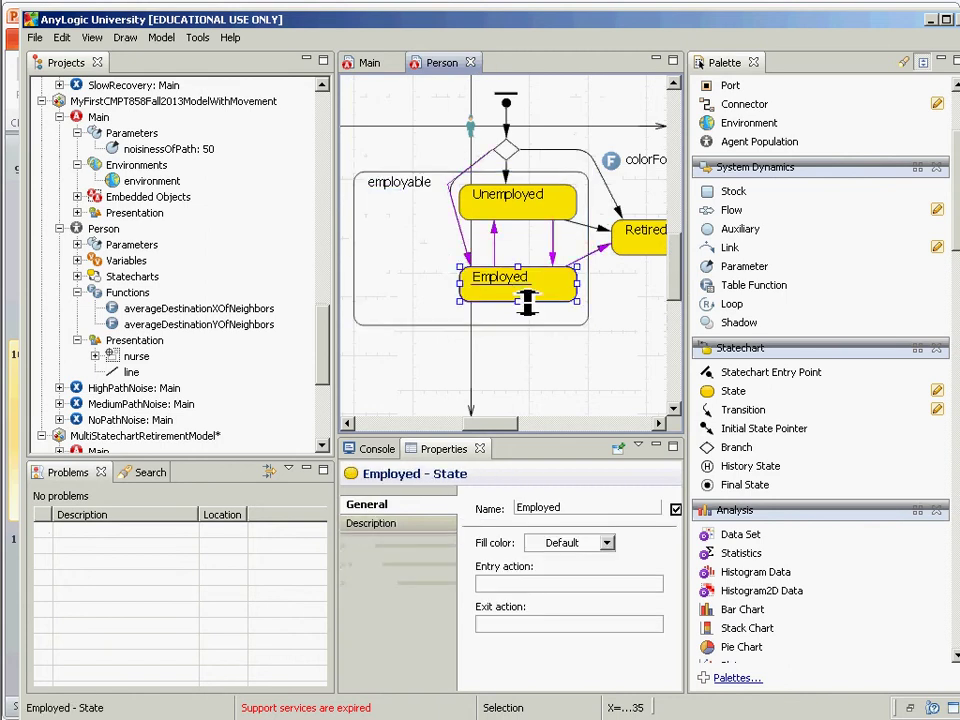
{"action": "mouse_move", "coordinate": [410, 293]}
{"action": "left_mouse_down"}
{"action": "mouse_move", "coordinate": [424, 307]}
{"action": "mouse_move", "coordinate": [446, 391]}
{"action": "left_mouse_up"}
{"action": "left_click_drag", "start_coordinate": [421, 186], "coordinate": [469, 362]}
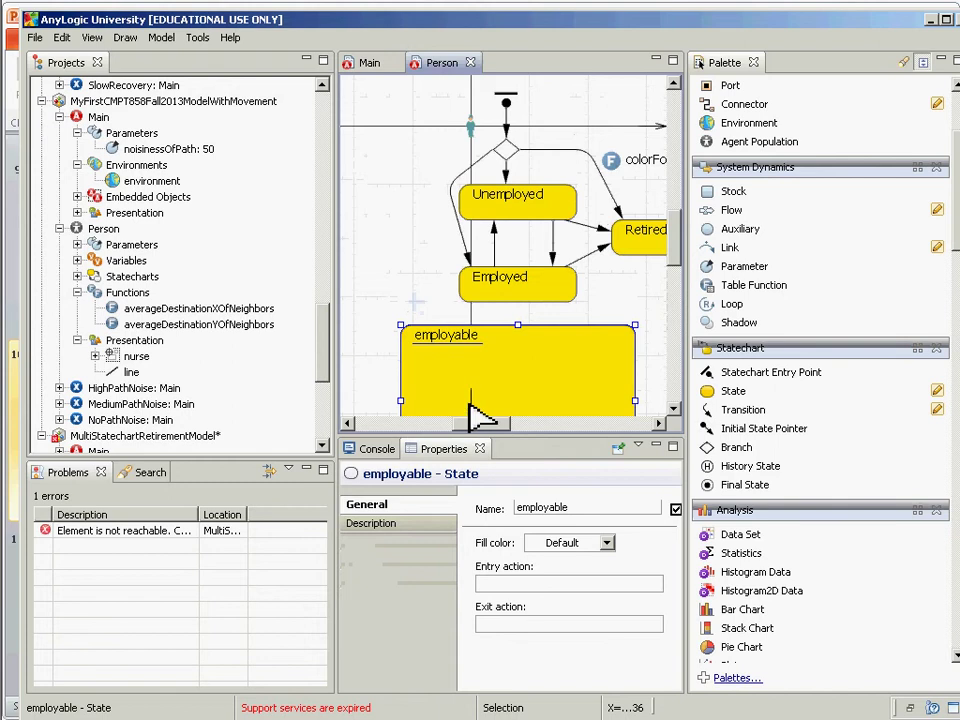
Shift the employable state sideways, move the Employed and Unemployed states inside it, and place Retired beside it.
{"action": "left_click_drag", "start_coordinate": [499, 407], "coordinate": [562, 377]}
{"action": "scroll", "coordinate": [530, 358], "scroll_direction": "down", "scroll_amount": 3}
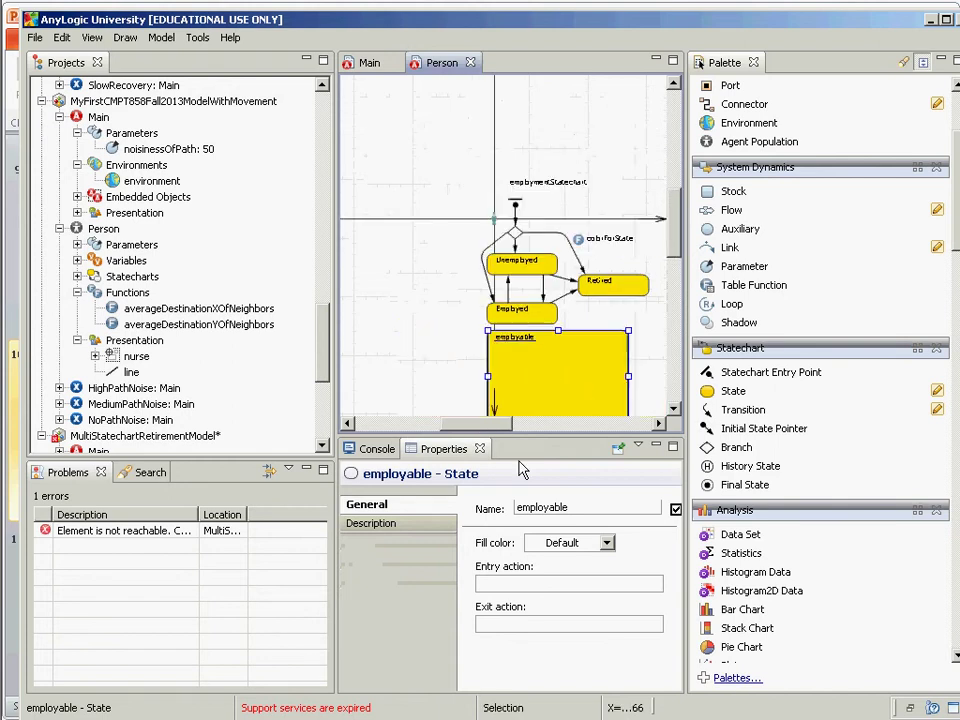
{"action": "scroll", "coordinate": [505, 425], "scroll_direction": "right", "scroll_amount": 3}
{"action": "left_click_drag", "start_coordinate": [471, 362], "coordinate": [491, 362]}
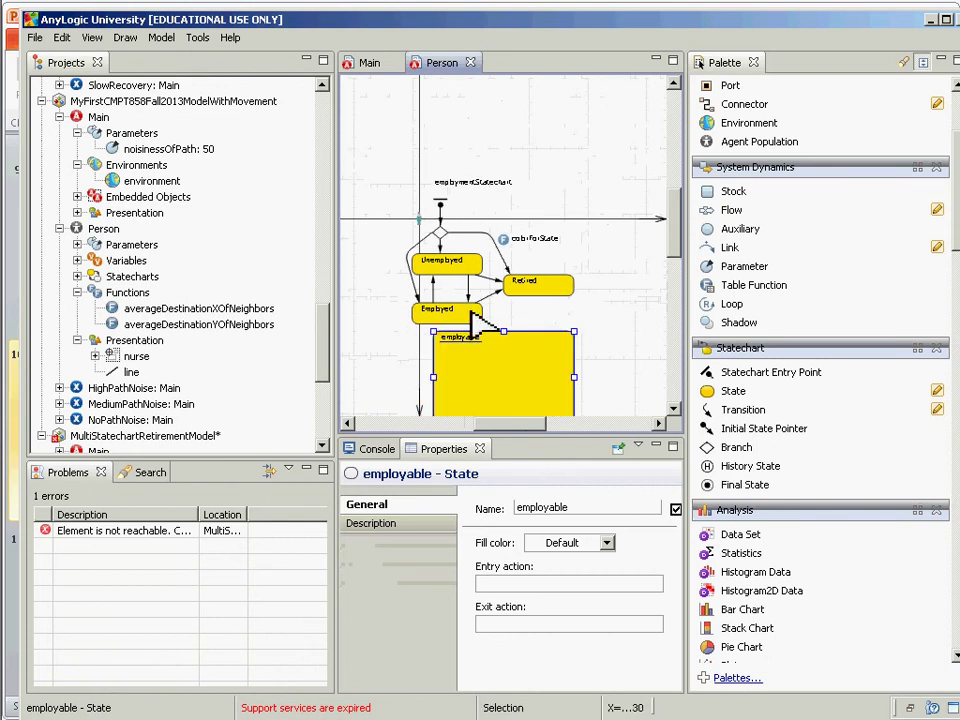
{"action": "left_click_drag", "start_coordinate": [466, 317], "coordinate": [496, 418]}
{"action": "left_click_drag", "start_coordinate": [444, 268], "coordinate": [476, 381]}
{"action": "left_click_drag", "start_coordinate": [540, 284], "coordinate": [640, 384]}
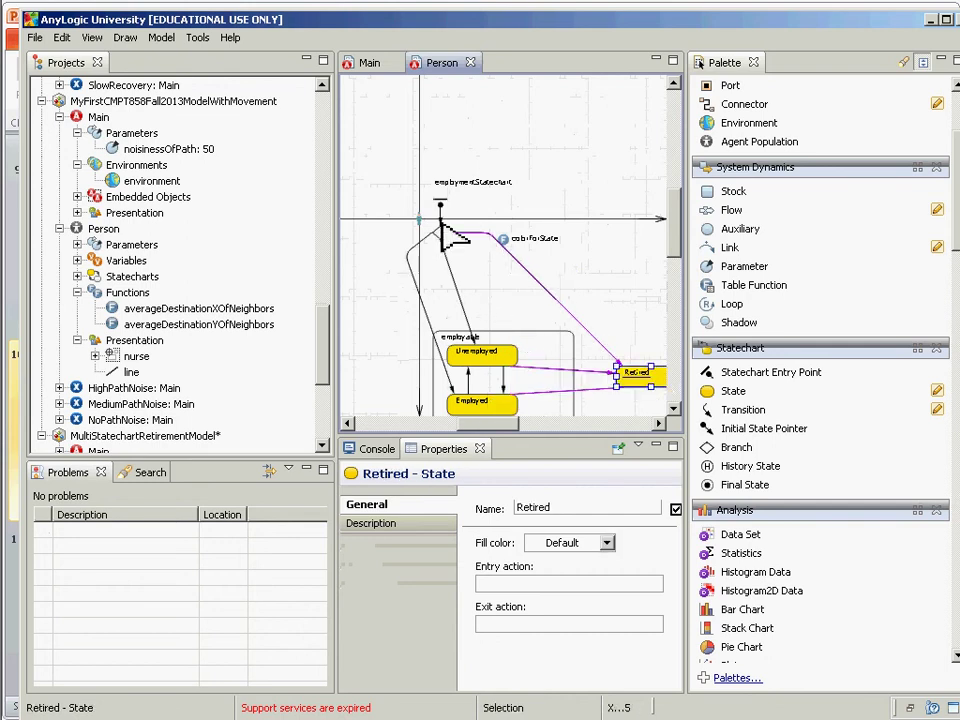
Try moving the employmentStatechart entry point closer to the employable state, and undo the move.
{"action": "left_click_drag", "start_coordinate": [440, 210], "coordinate": [490, 306]}
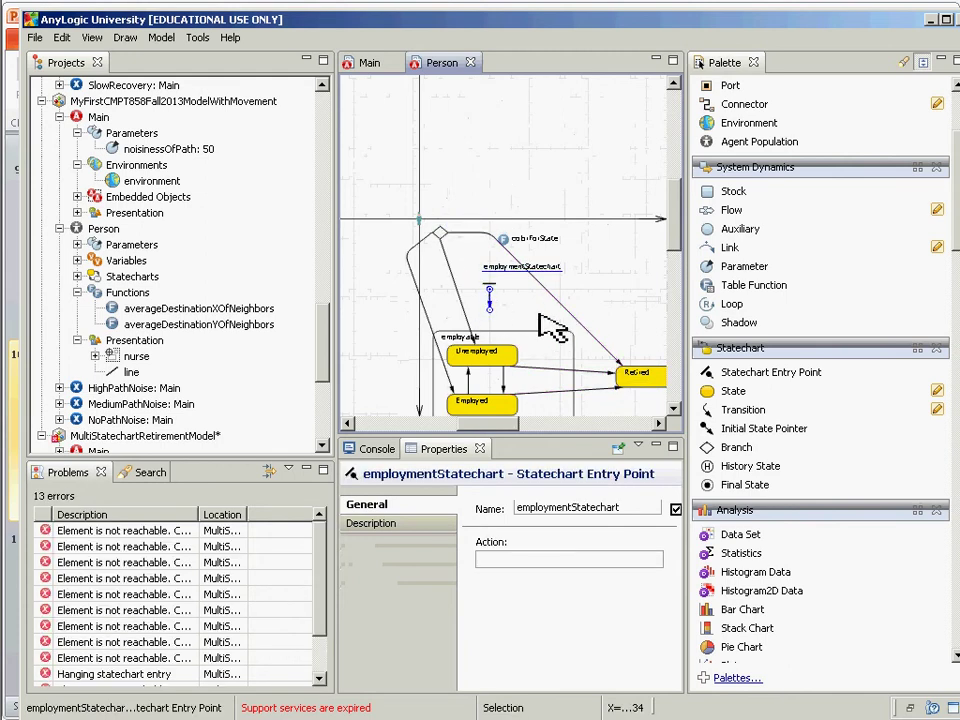
{"action": "key", "text": "ctrl+z"}
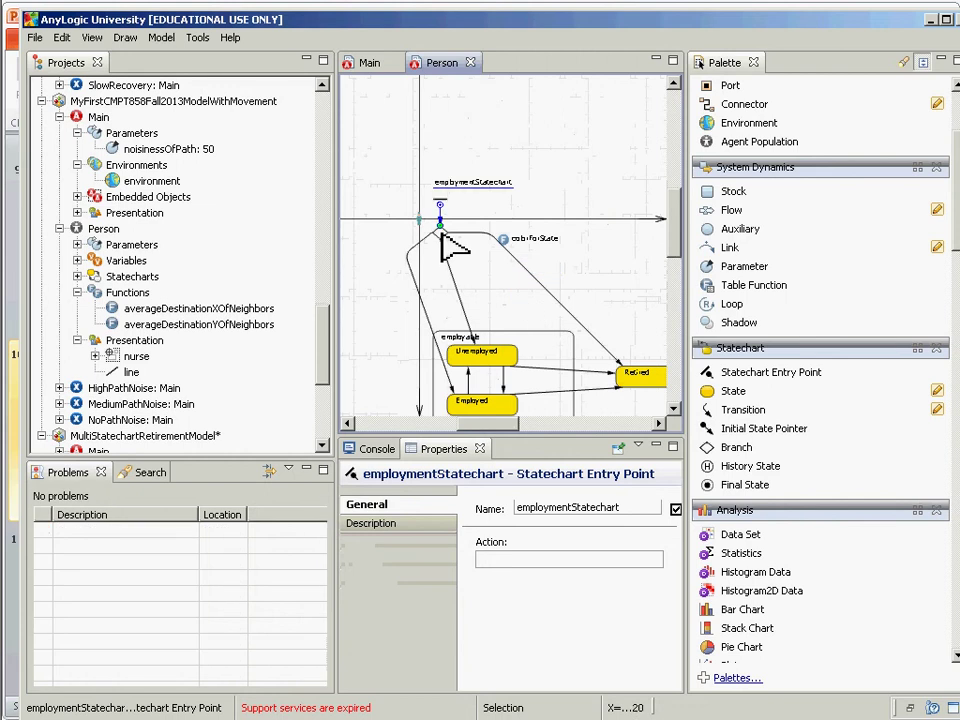
Narrow the employable state around its two inner states and move the Retired state closer to it.
{"action": "left_click_drag", "start_coordinate": [485, 424], "coordinate": [499, 425]}
{"action": "scroll", "coordinate": [572, 379], "scroll_direction": "down", "scroll_amount": 1}
{"action": "scroll", "coordinate": [560, 380], "scroll_direction": "down", "scroll_amount": 1}
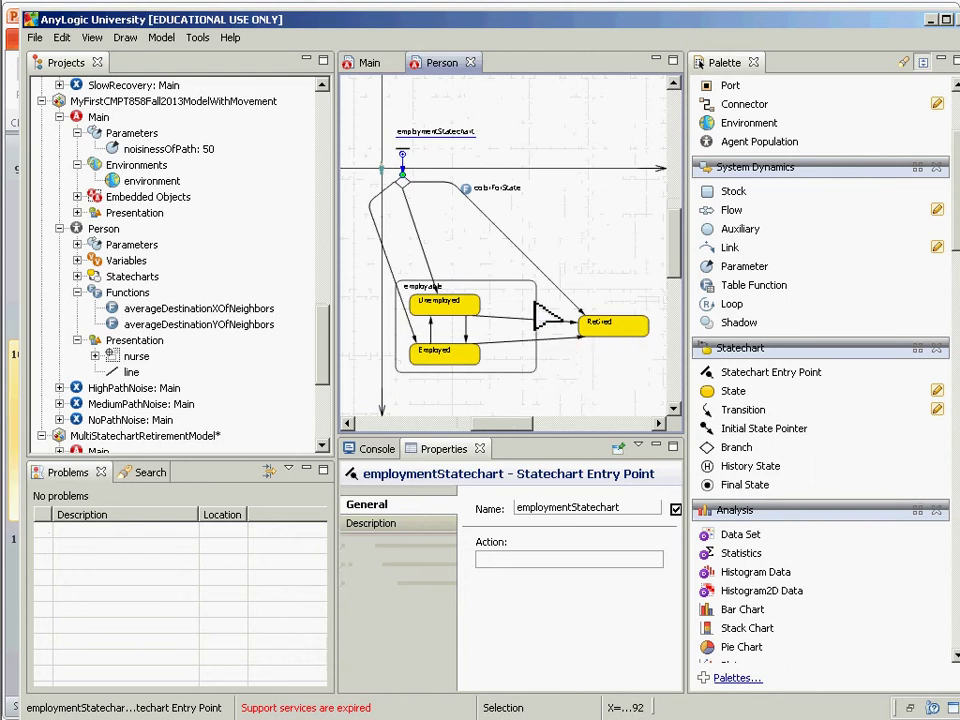
{"action": "left_click", "coordinate": [536, 312]}
{"action": "left_click_drag", "start_coordinate": [537, 328], "coordinate": [495, 333]}
{"action": "left_click_drag", "start_coordinate": [602, 330], "coordinate": [538, 337]}
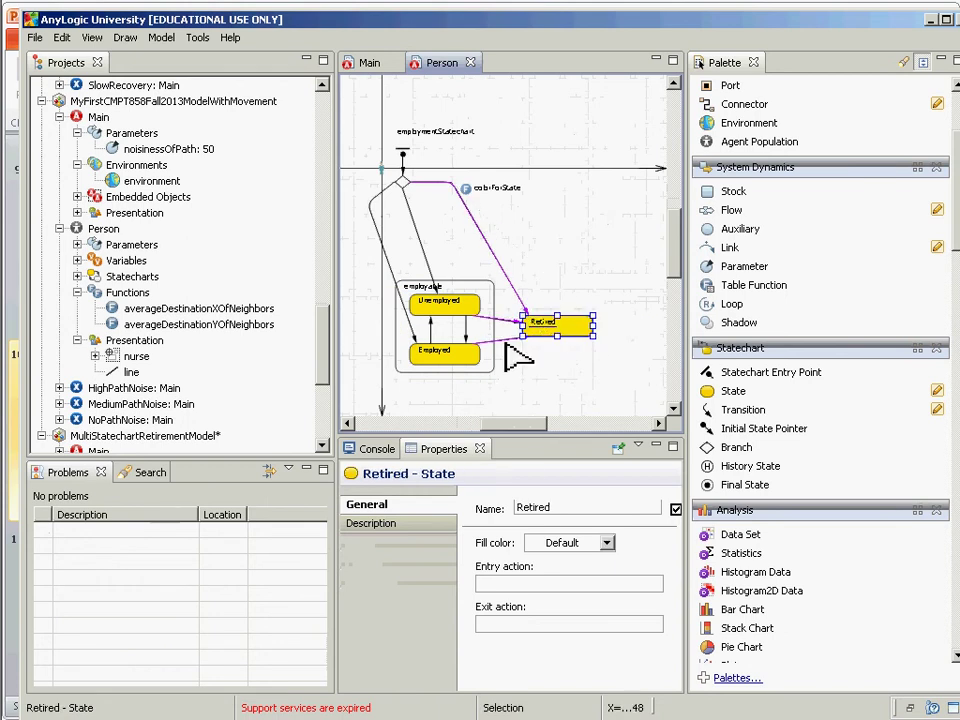
Inspect the properties of the two transitions leading from Employed and Unemployed to Retired.
{"action": "left_click", "coordinate": [506, 338]}
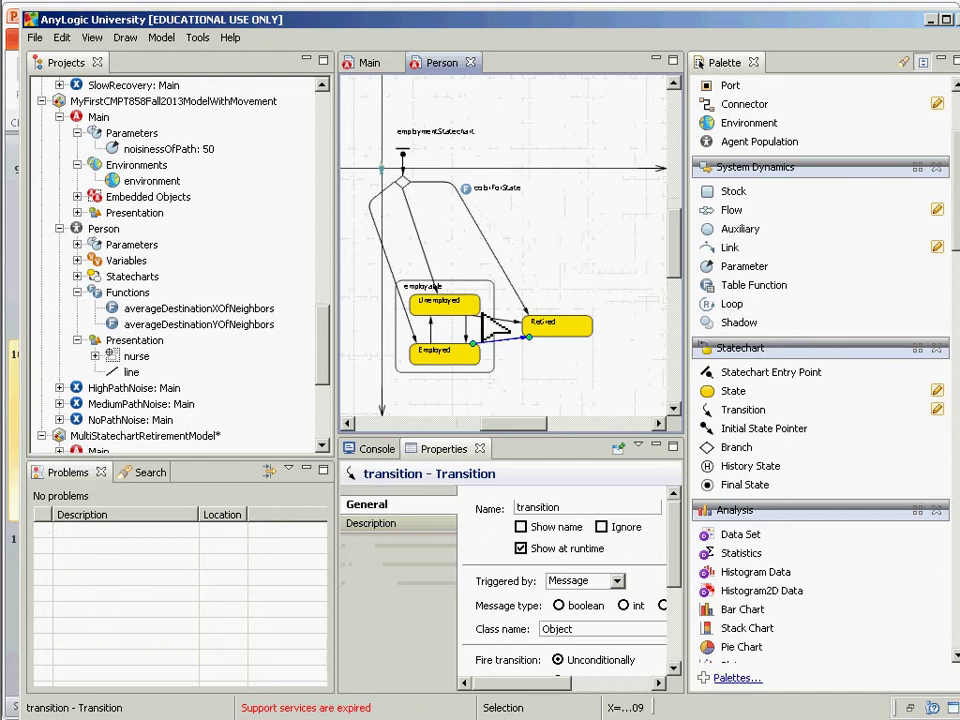
{"action": "left_click_drag", "start_coordinate": [481, 316], "coordinate": [522, 324]}
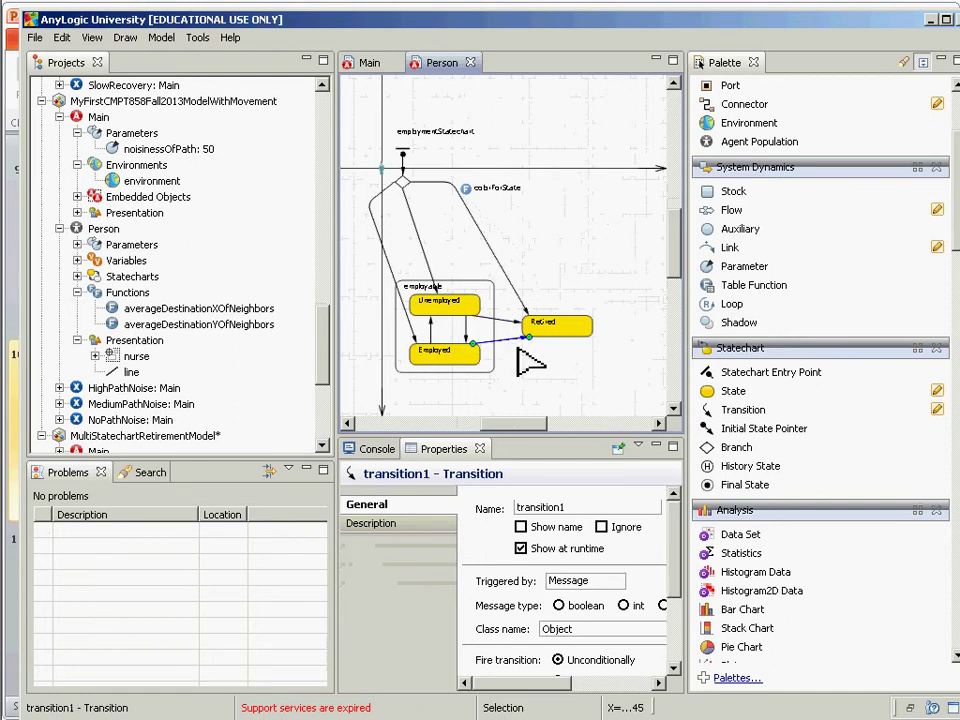
{"action": "left_click", "coordinate": [540, 371]}
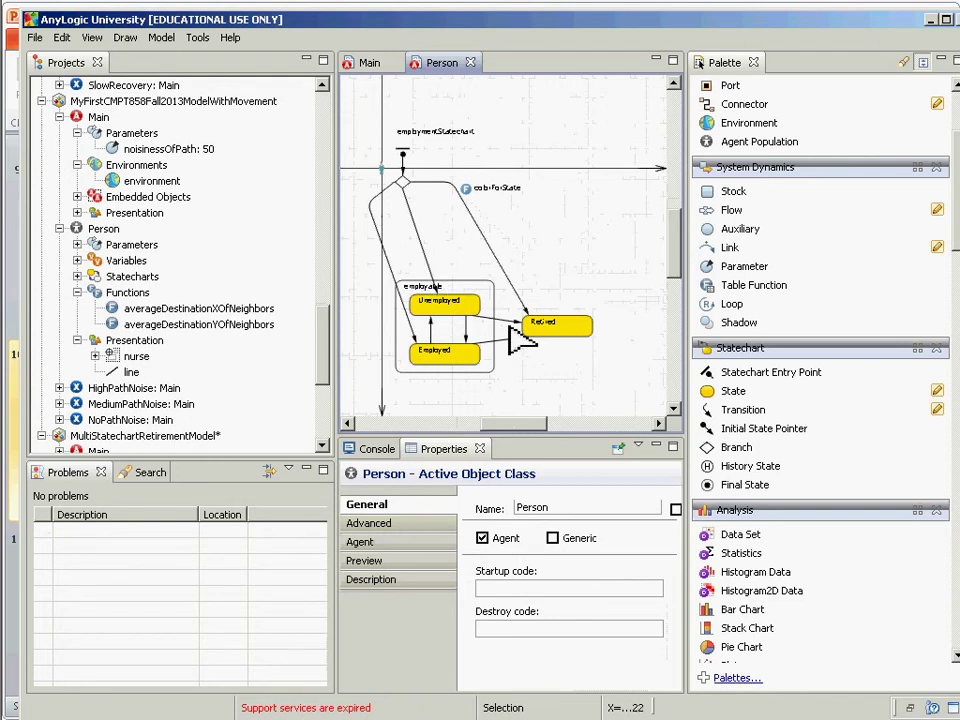
Reattach the Employed-to-Retired transition's start to the employable state's border and delete the Unemployed-to-Retired transition.
{"action": "mouse_move", "coordinate": [518, 343]}
{"action": "left_mouse_down"}
{"action": "mouse_move", "coordinate": [477, 349]}
{"action": "mouse_move", "coordinate": [507, 335]}
{"action": "left_mouse_up"}
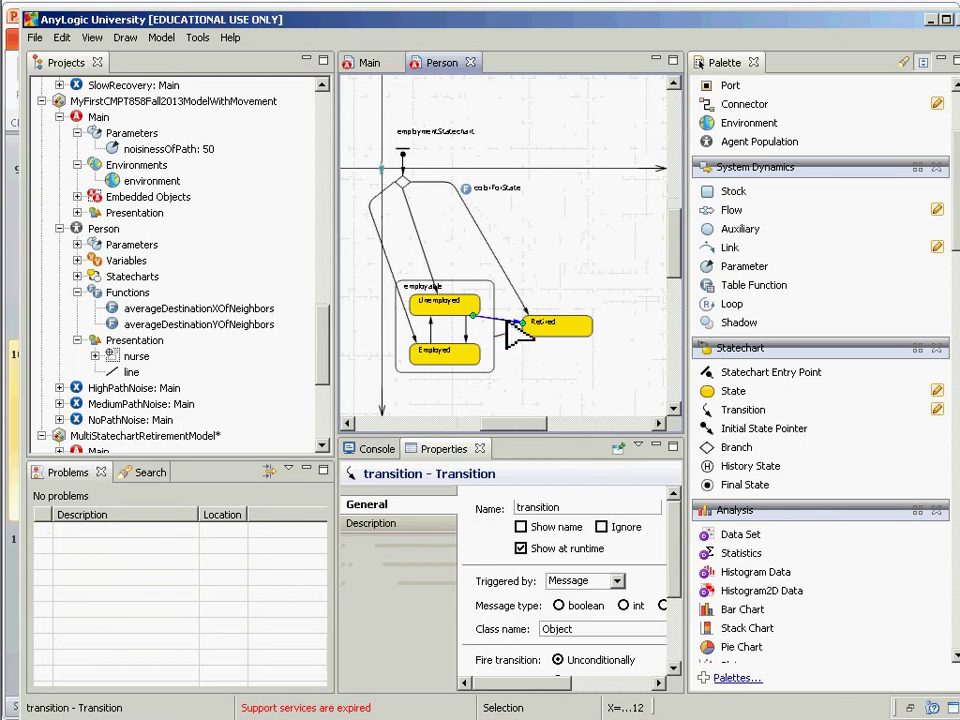
{"action": "key", "text": "Delete"}
{"action": "left_click", "coordinate": [508, 322]}
{"action": "left_click", "coordinate": [509, 336]}
{"action": "key", "text": "ctrl+z"}
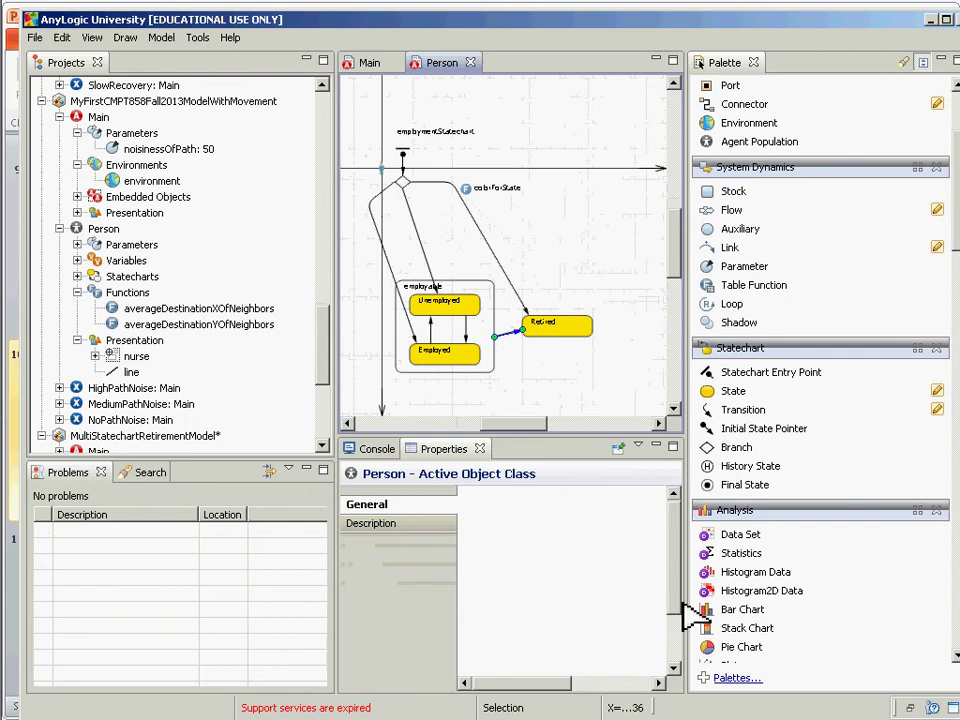
Set the transition from employable to Retired to be triggered by a timeout of 65, and build the model.
{"action": "left_click", "coordinate": [617, 581]}
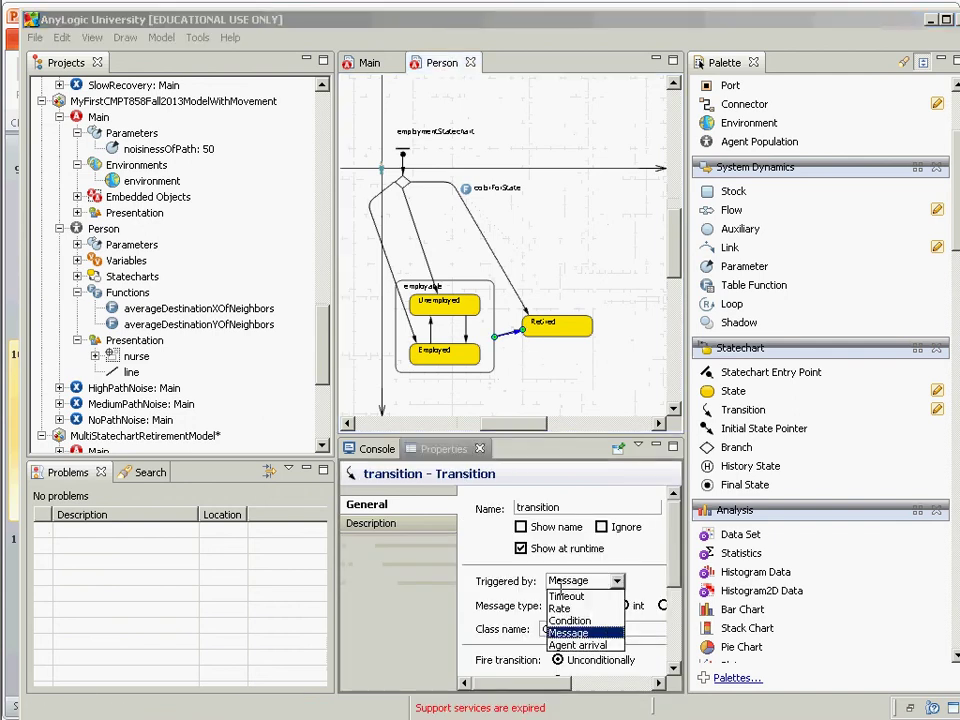
{"action": "left_click", "coordinate": [566, 596]}
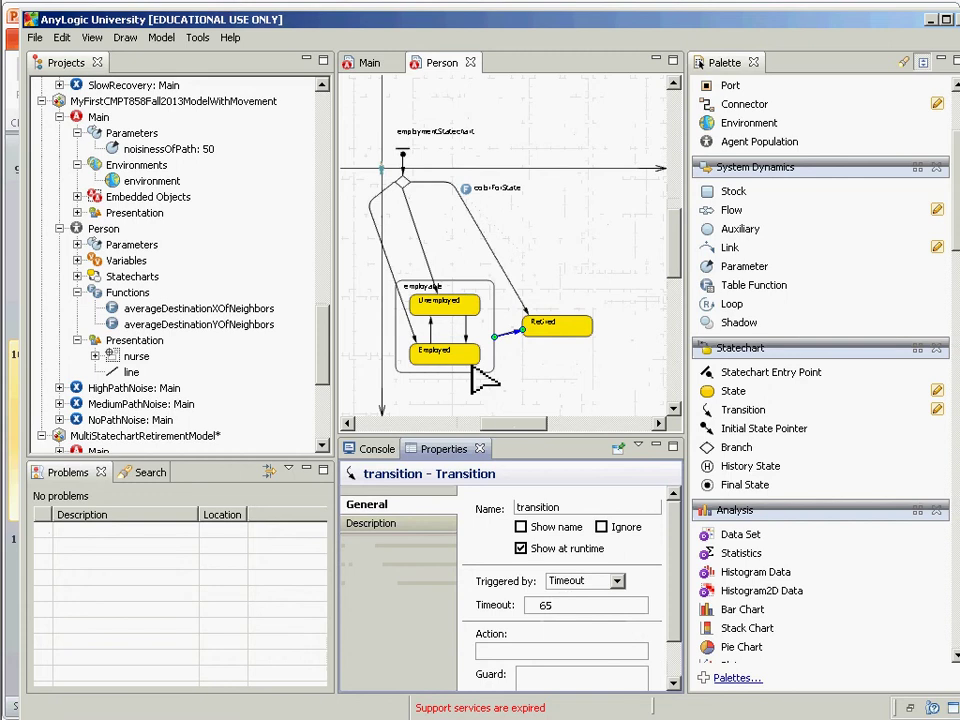
{"action": "left_click", "coordinate": [160, 38]}
{"action": "left_click", "coordinate": [100, 60]}
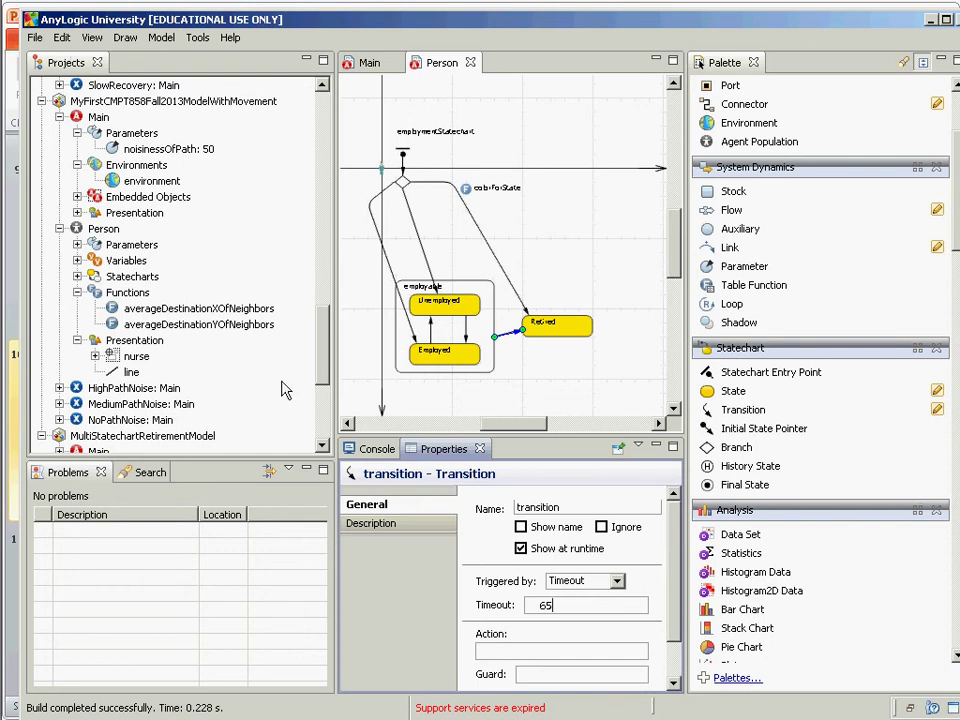
Move the statechart entry point, the branch, the doctor figure and the colorForState function together closer to the employable state.
{"action": "left_click_drag", "start_coordinate": [328, 354], "coordinate": [327, 405]}
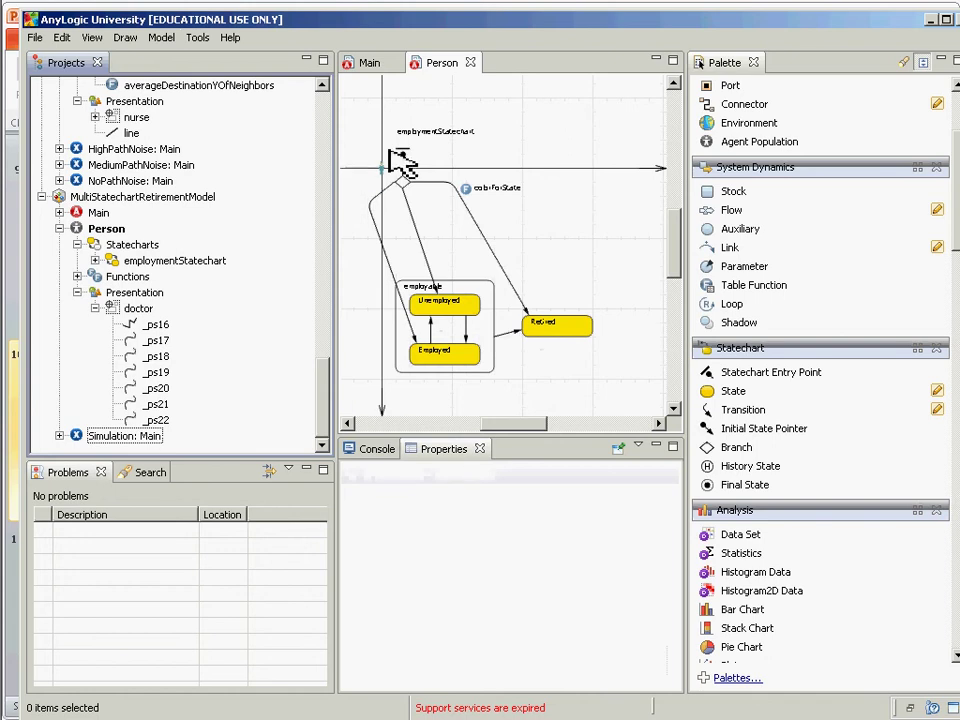
{"action": "left_click", "coordinate": [494, 272]}
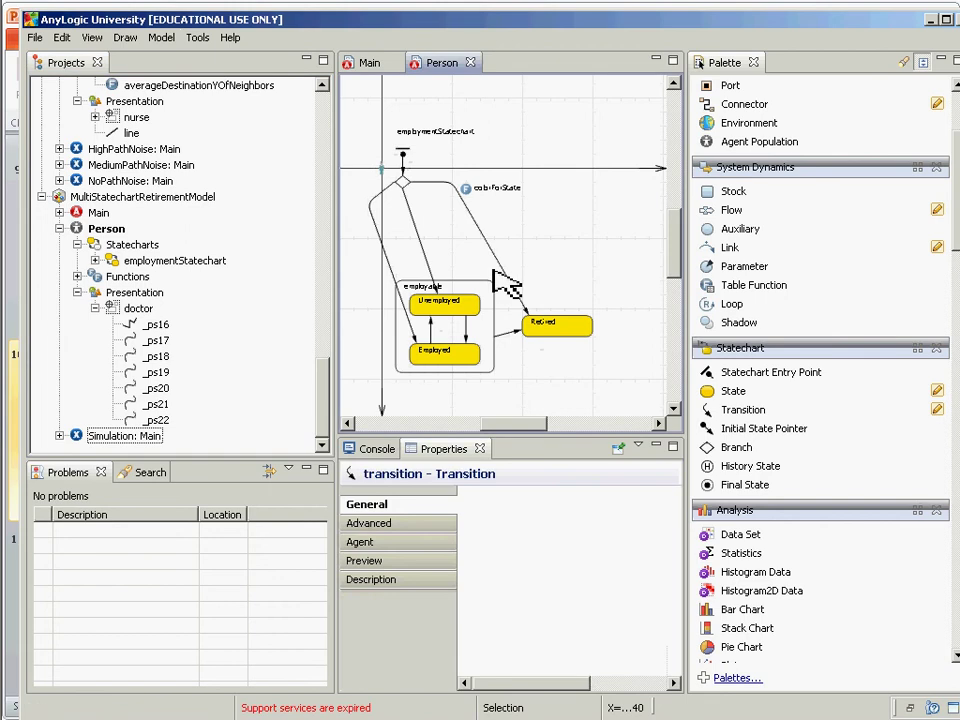
{"action": "left_click_drag", "start_coordinate": [492, 272], "coordinate": [384, 137]}
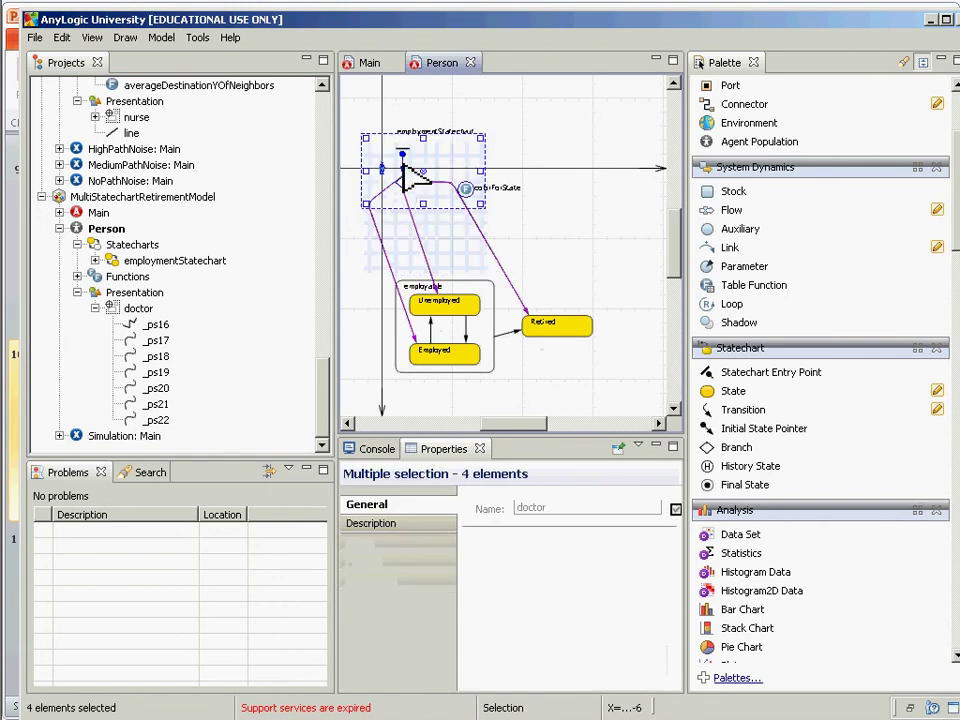
{"action": "left_click_drag", "start_coordinate": [405, 186], "coordinate": [447, 251]}
{"action": "left_click", "coordinate": [575, 240]}
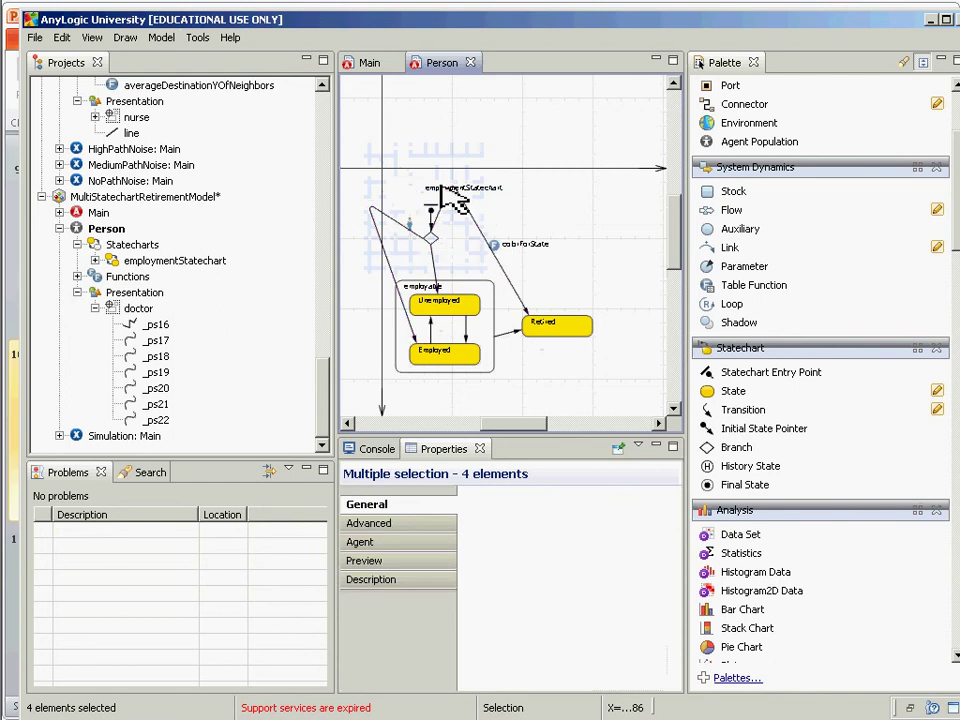
Reshape the branch's transitions to Retired and Employed to route closer to the states, shift the statechart entry point slightly, and save the model.
{"action": "left_click", "coordinate": [446, 196]}
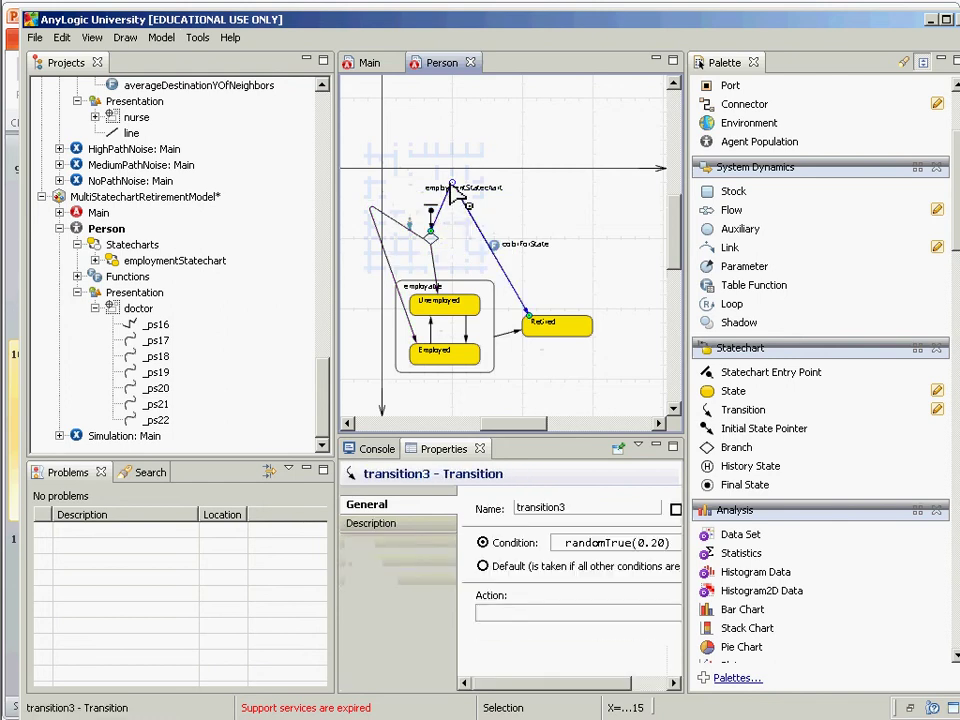
{"action": "left_click_drag", "start_coordinate": [452, 185], "coordinate": [382, 294]}
{"action": "left_click", "coordinate": [369, 208]}
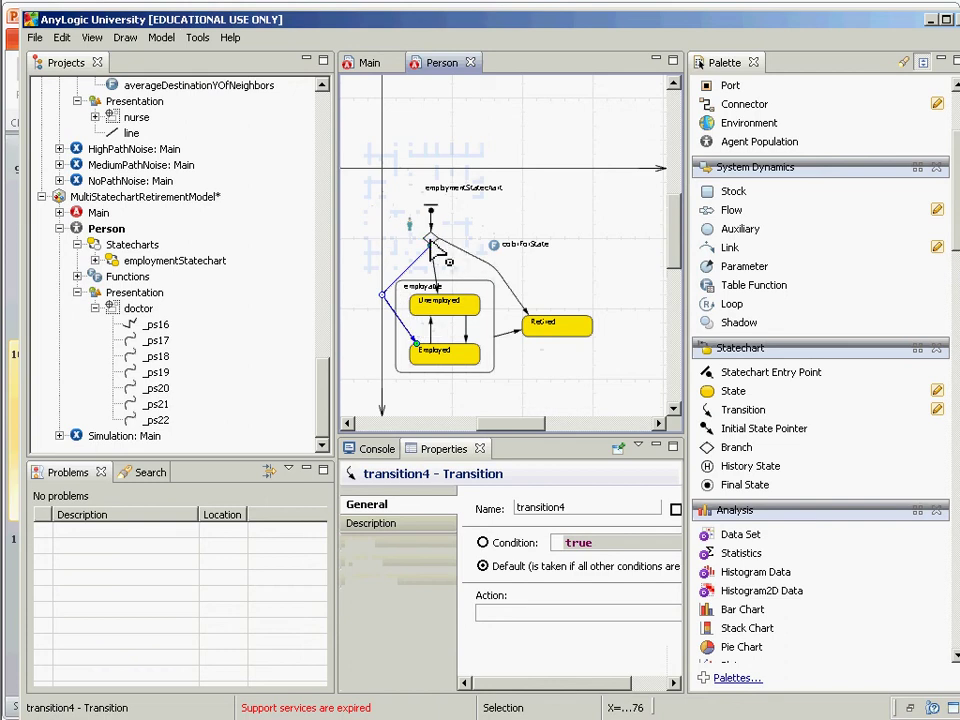
{"action": "left_click_drag", "start_coordinate": [432, 250], "coordinate": [437, 208]}
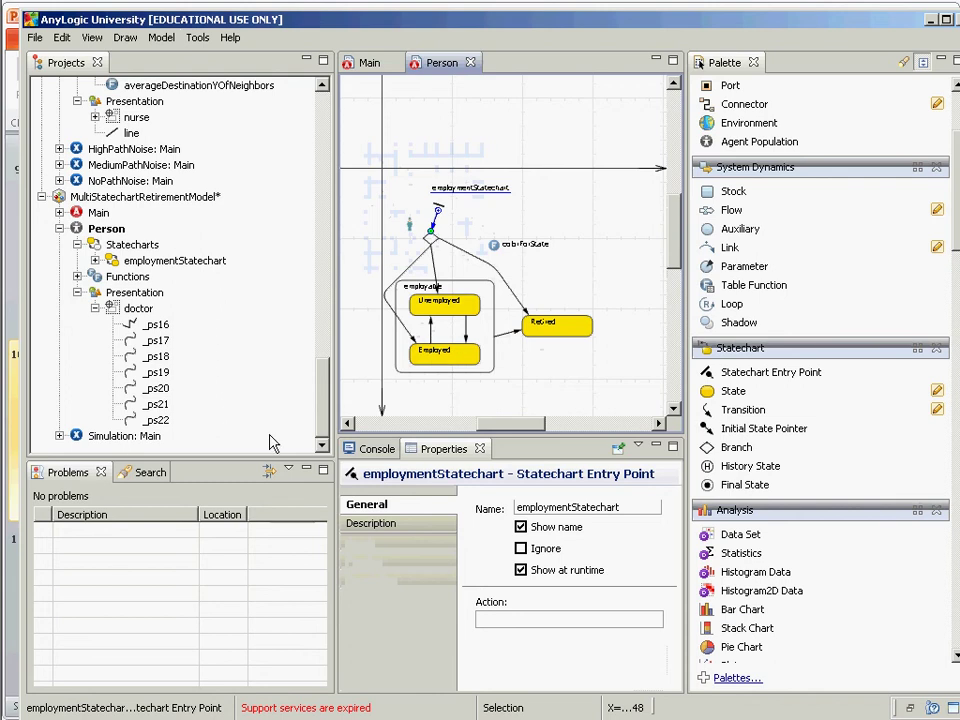
{"action": "key", "text": "ctrl+s"}
Run the MultiStatechartRetirementModel Simulation experiment and display the statechart of the individual agent population[0].
{"action": "right_click", "coordinate": [118, 436]}
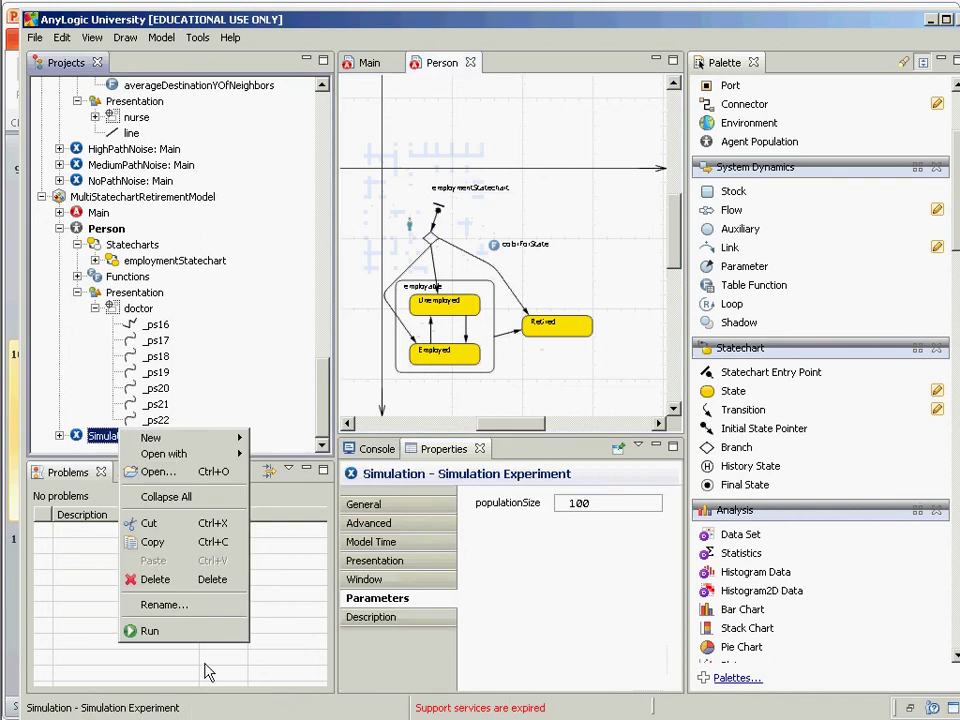
{"action": "left_click", "coordinate": [193, 632]}
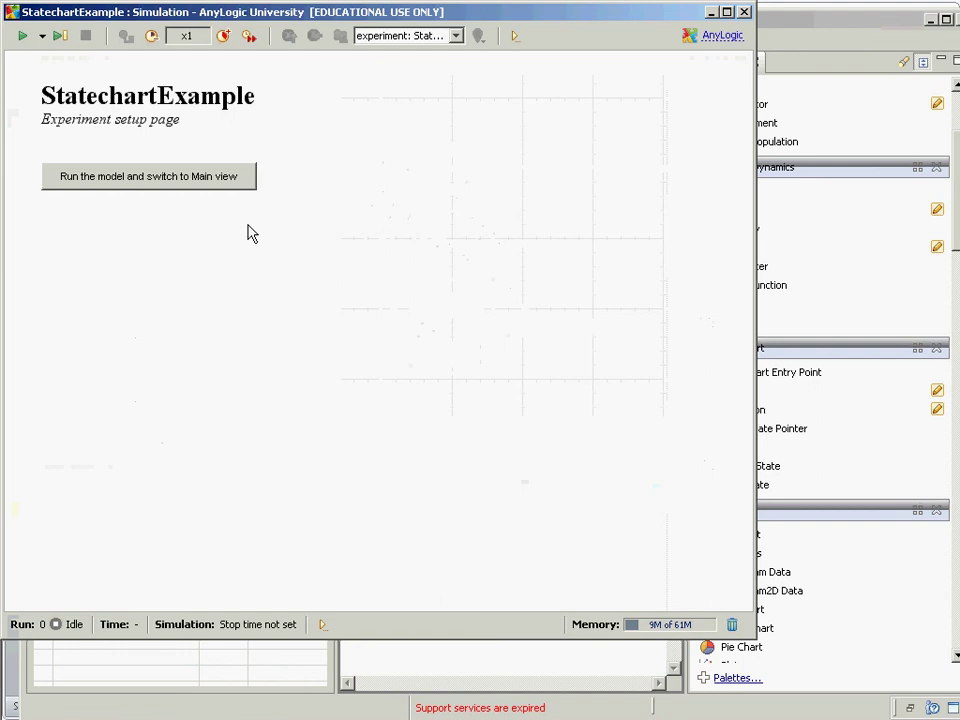
{"action": "left_click", "coordinate": [230, 176]}
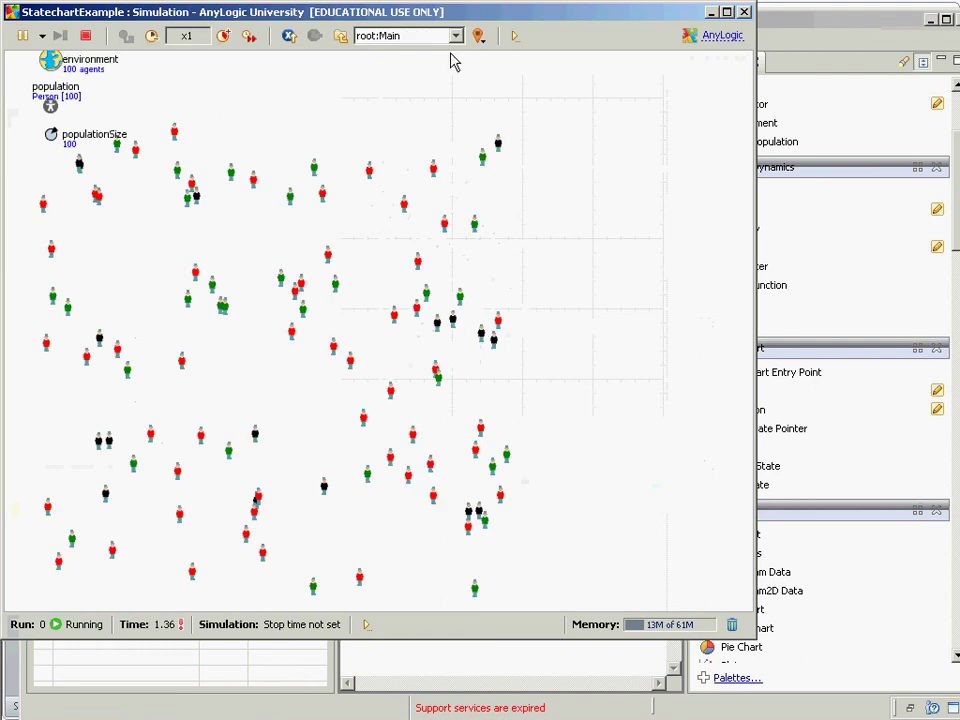
{"action": "left_click", "coordinate": [422, 38]}
{"action": "left_click", "coordinate": [409, 72]}
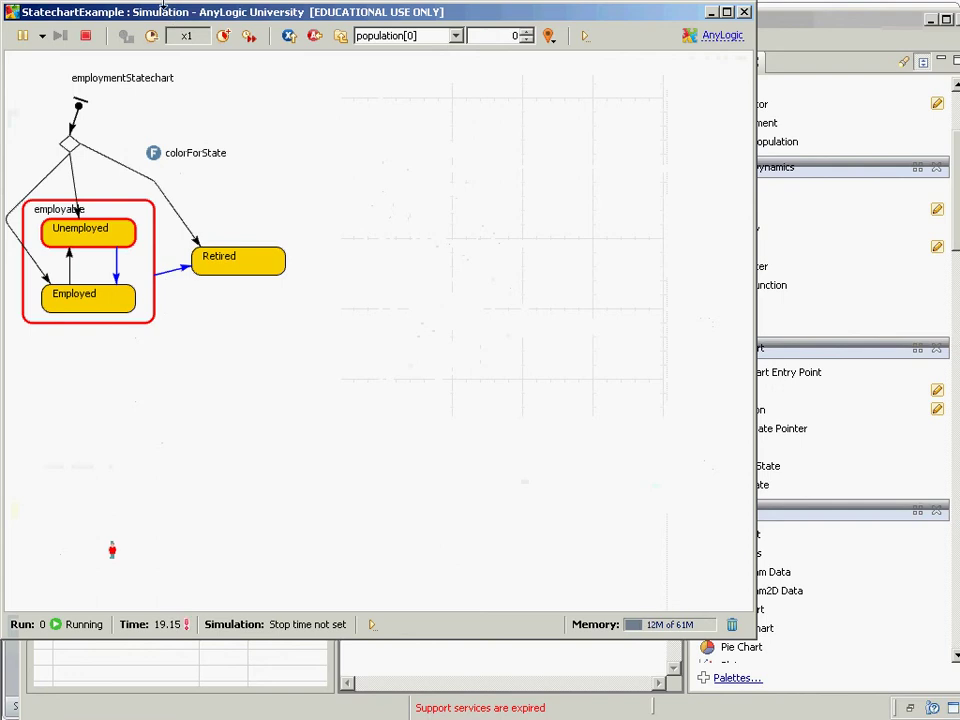
Watch the agent's state changes up to retirement, varying the simulation speed between x5 and x1/2 and ending at x1.
{"action": "left_click", "coordinate": [223, 37]}
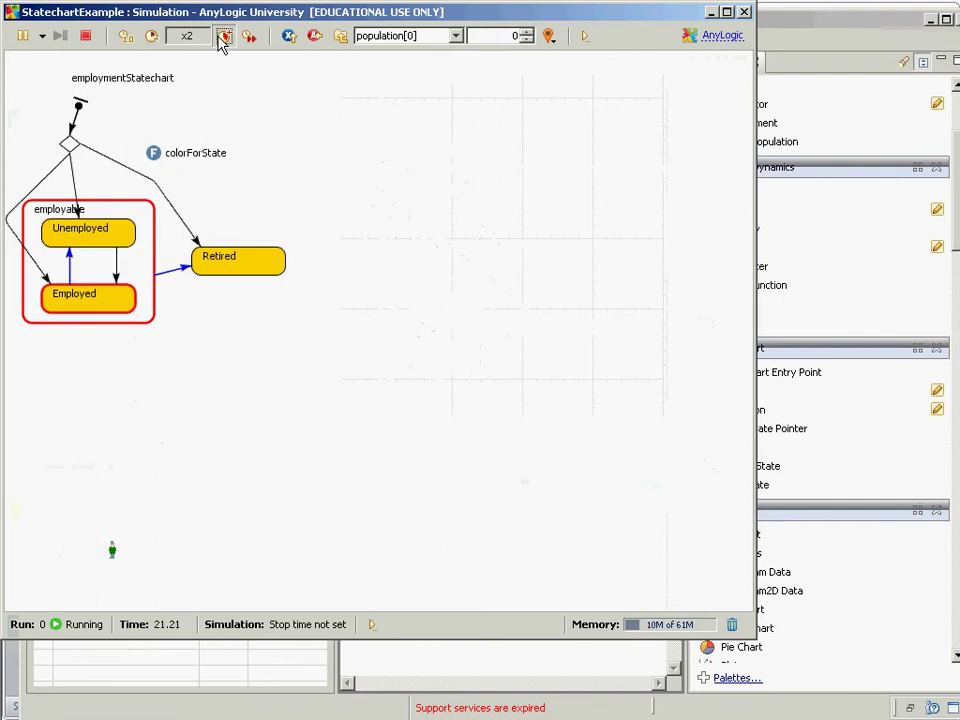
{"action": "left_click", "coordinate": [223, 37]}
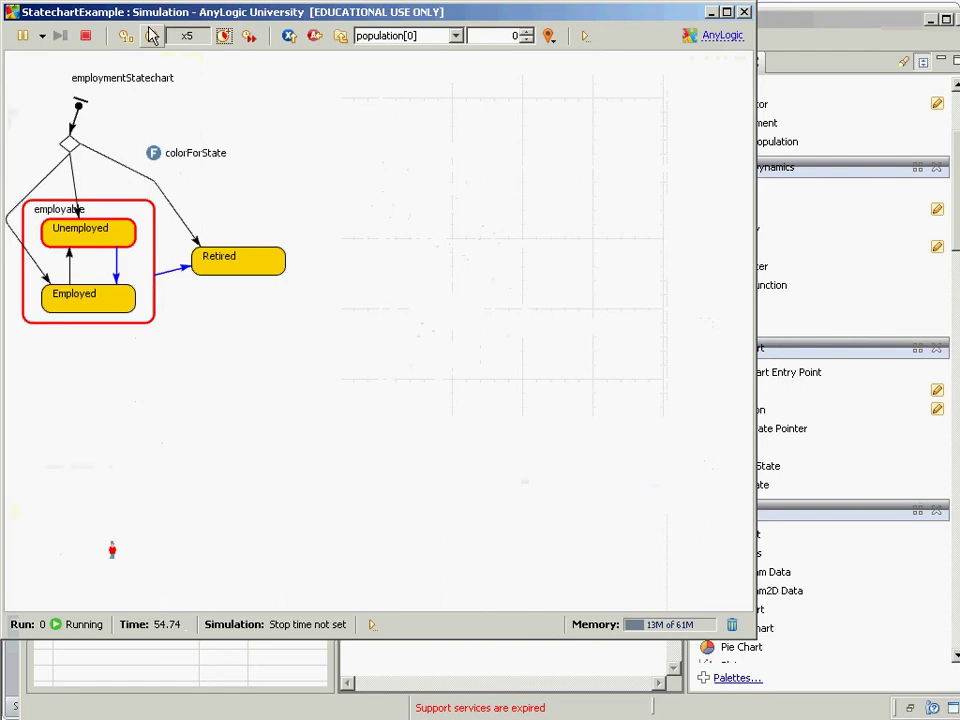
{"action": "left_click", "coordinate": [152, 35]}
{"action": "left_click", "coordinate": [152, 35]}
{"action": "left_click", "coordinate": [152, 35]}
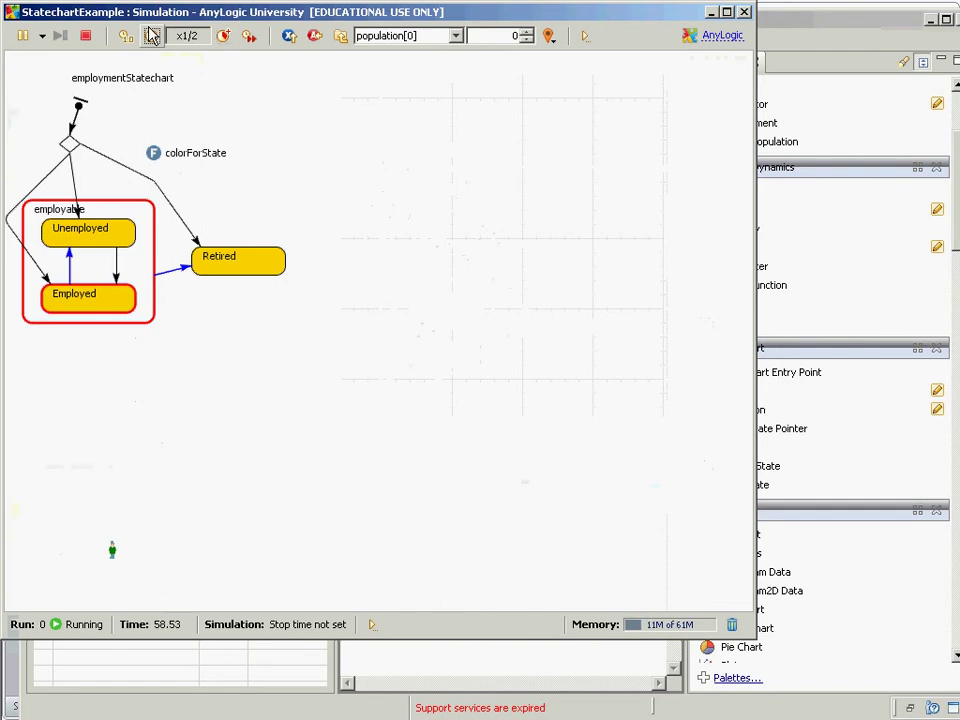
{"action": "left_click", "coordinate": [225, 35]}
{"action": "left_click", "coordinate": [225, 35]}
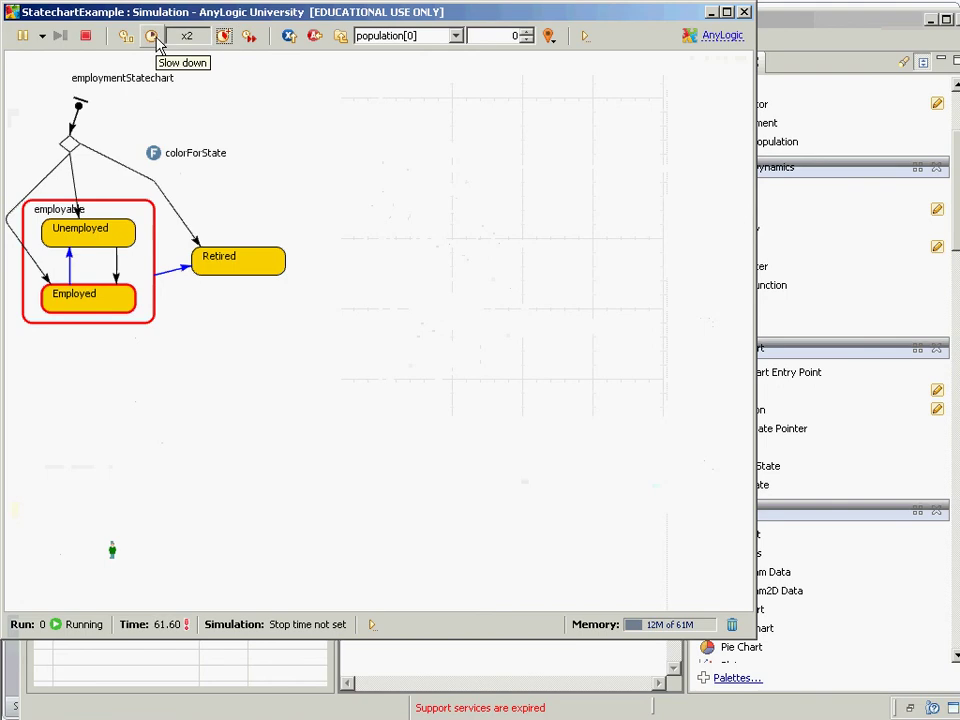
{"action": "left_click", "coordinate": [152, 35]}
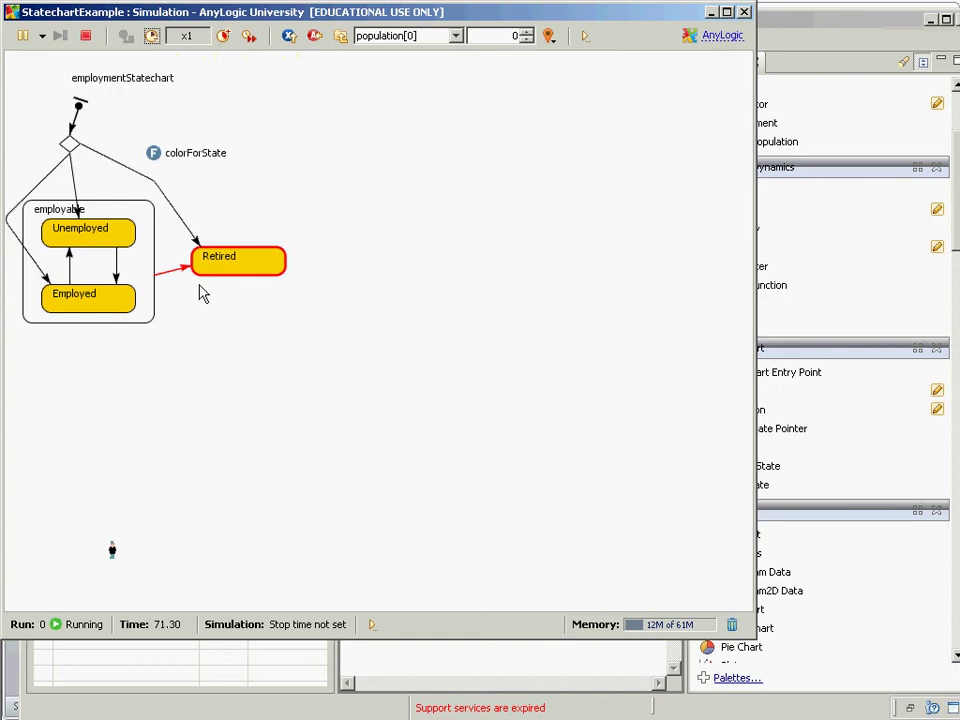
Return to the root Main view to check the whole population, and close the simulation window.
{"action": "left_click", "coordinate": [340, 37]}
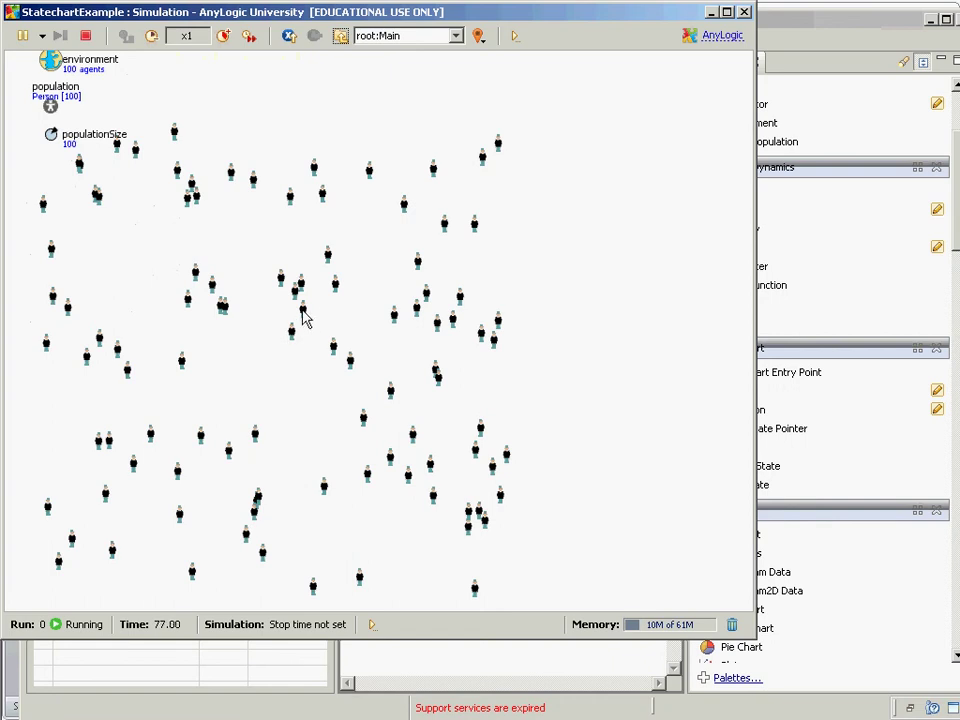
{"action": "key", "text": "alt+F4"}
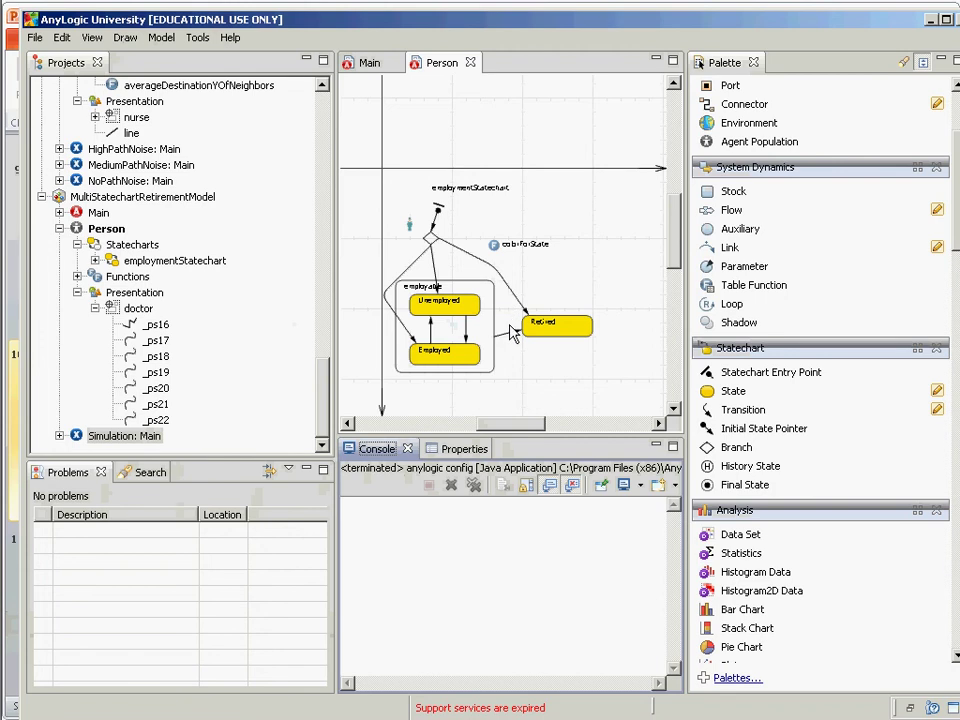
Review the trigger settings of the transition from employable to Retired in an enlarged view of the Person statechart.
{"action": "left_click", "coordinate": [560, 373]}
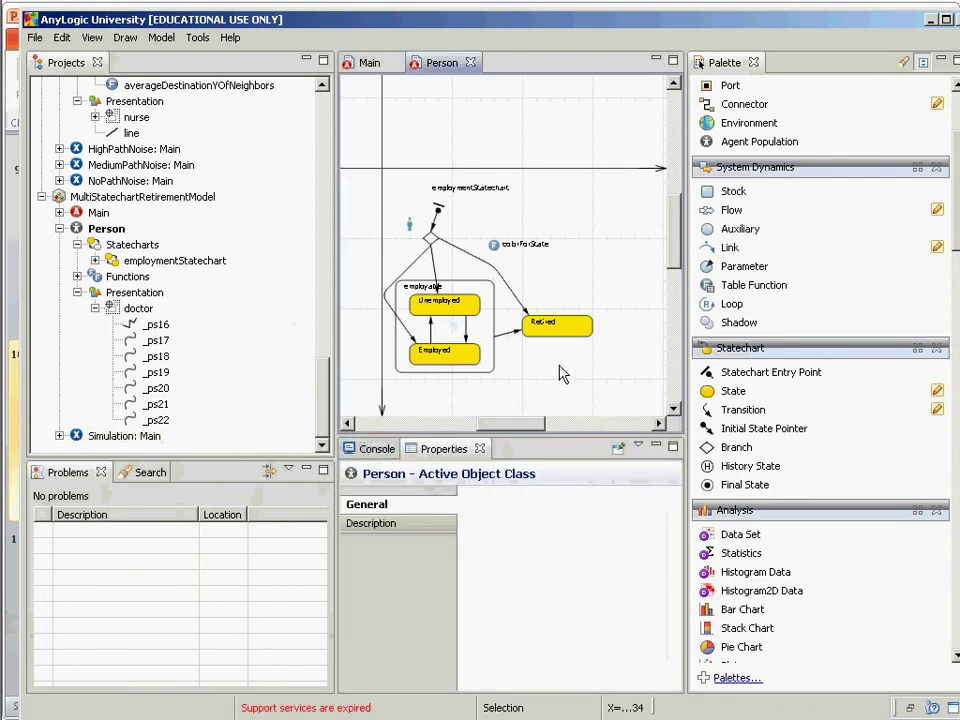
{"action": "left_click", "coordinate": [508, 333]}
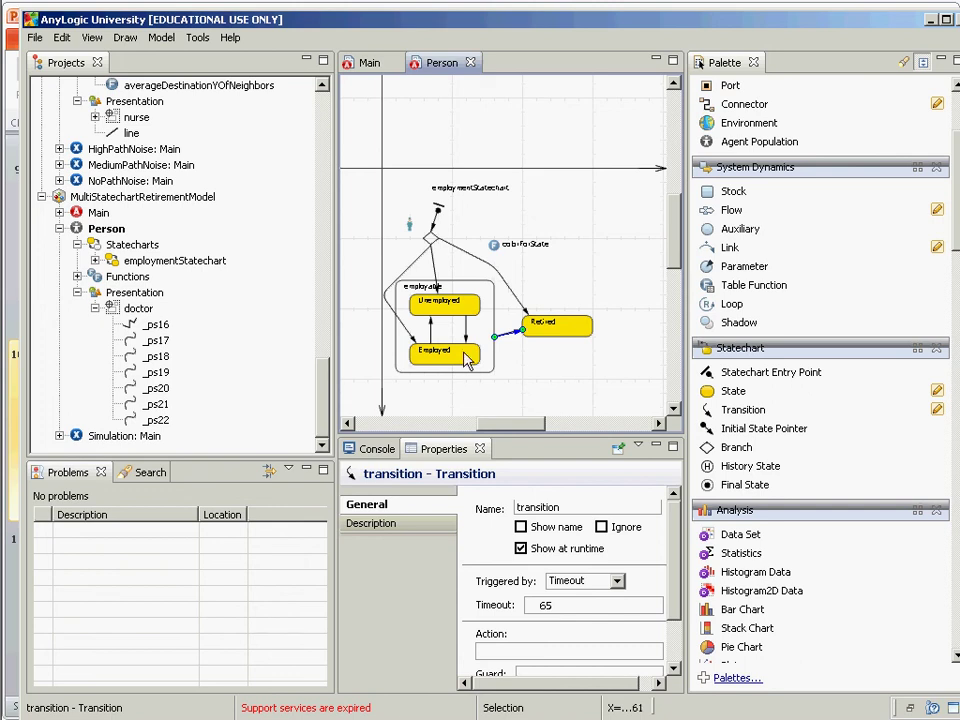
{"action": "scroll", "coordinate": [467, 353], "scroll_direction": "up", "scroll_amount": 2}
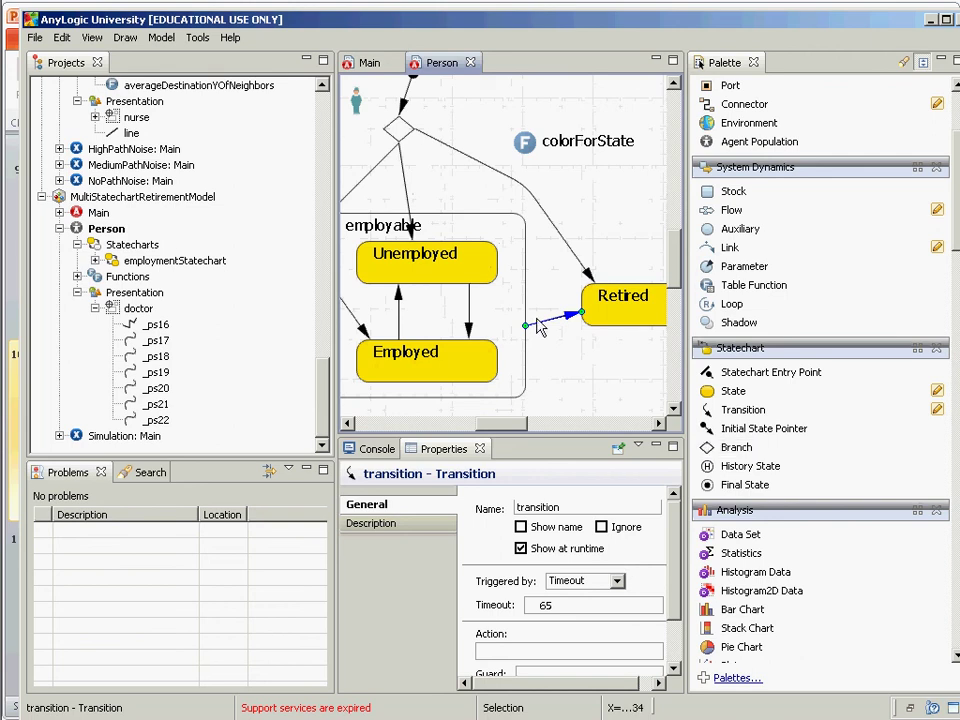
{"action": "scroll", "coordinate": [520, 350], "scroll_direction": "up", "scroll_amount": 1}
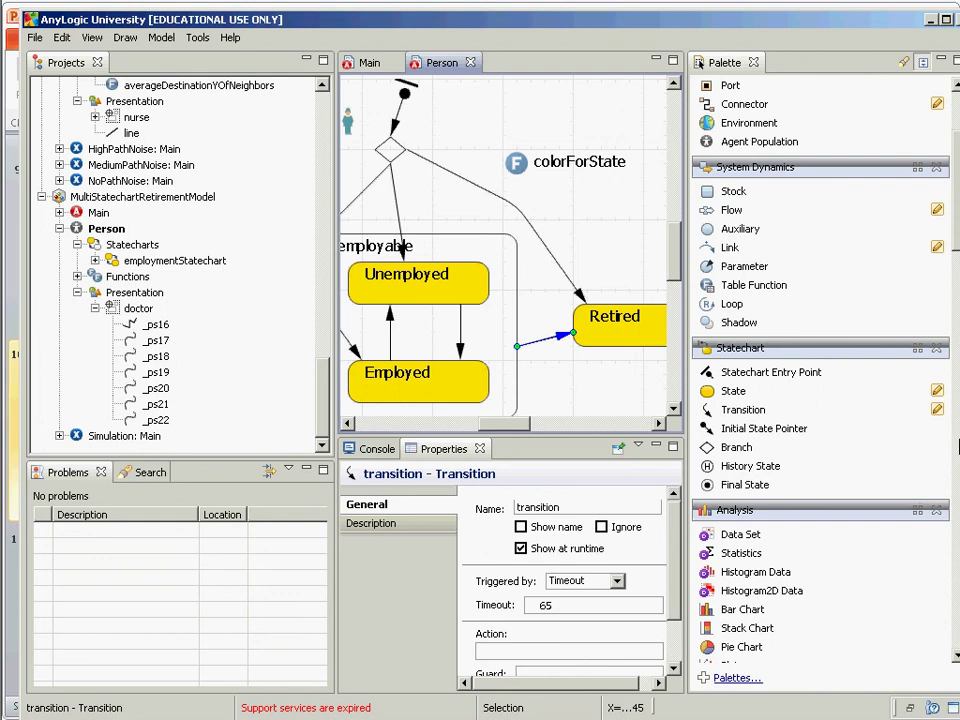
{"action": "key", "text": "alt+Tab"}
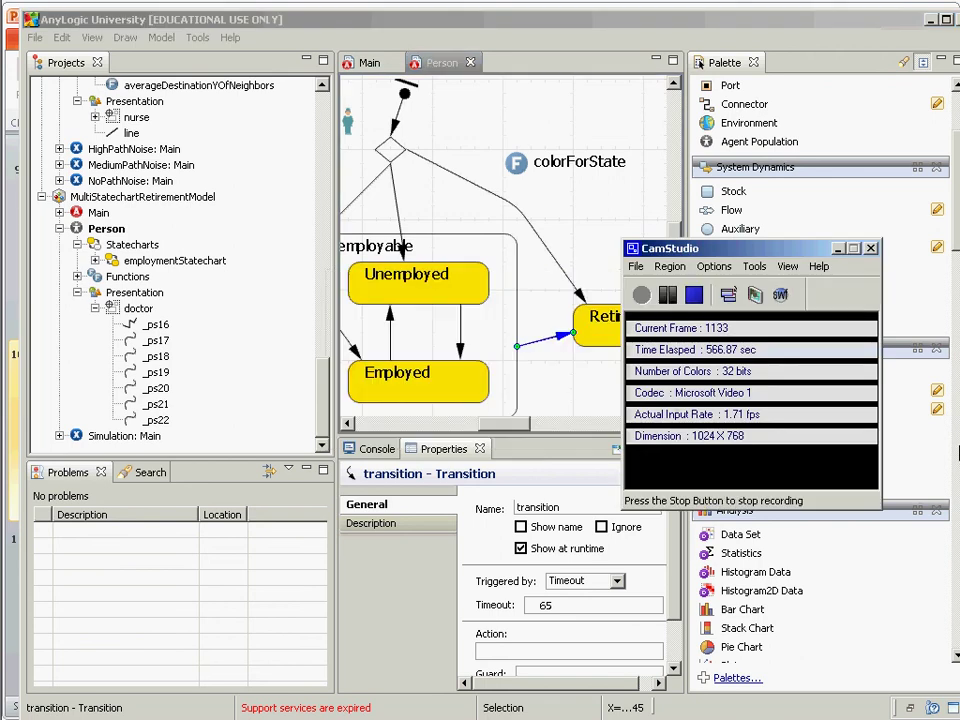